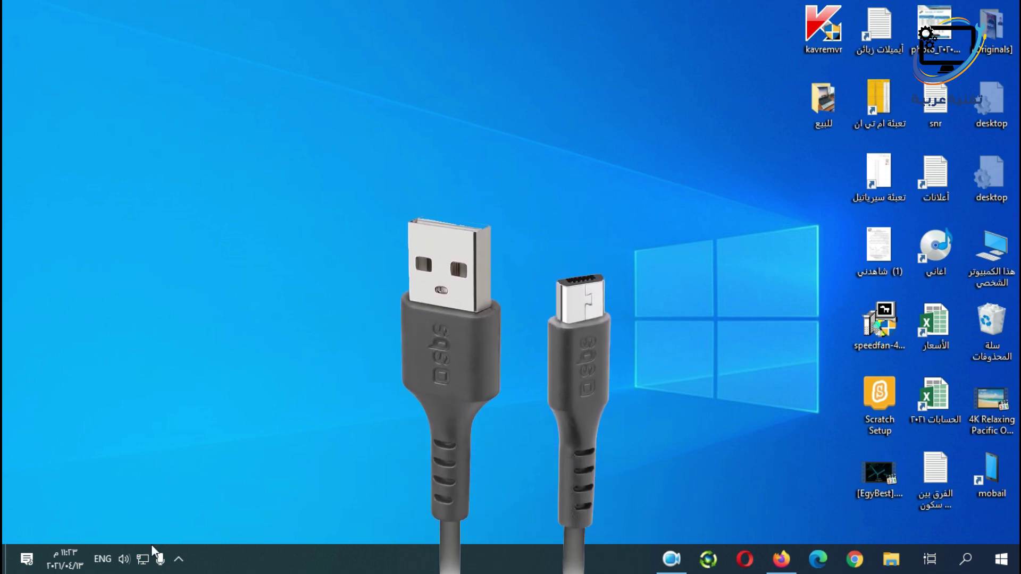
# Disable the Ethernet 2 adapter from the adapter list in Network & Internet settings.
pyautogui.click(143, 559)
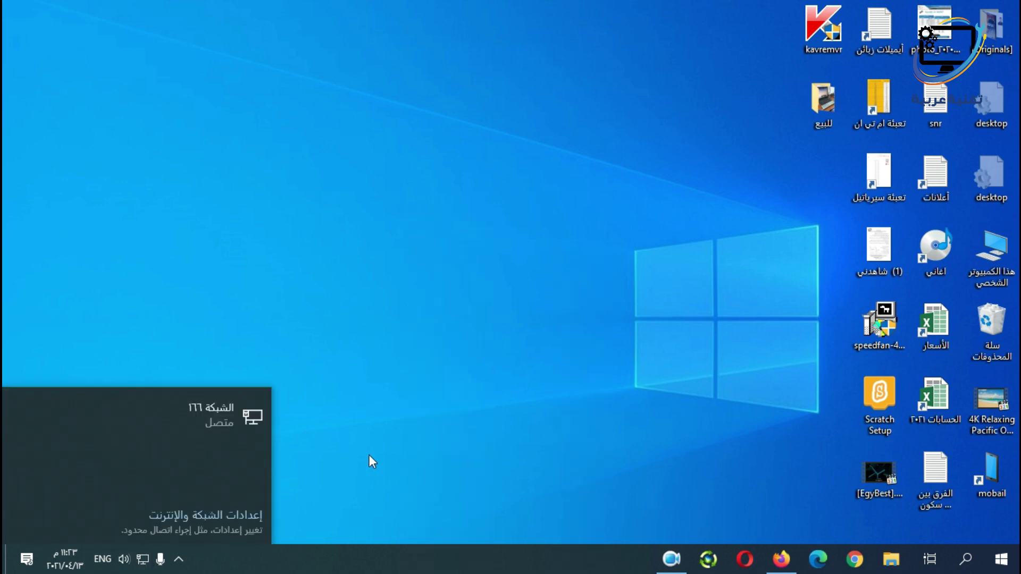
pyautogui.click(370, 431)
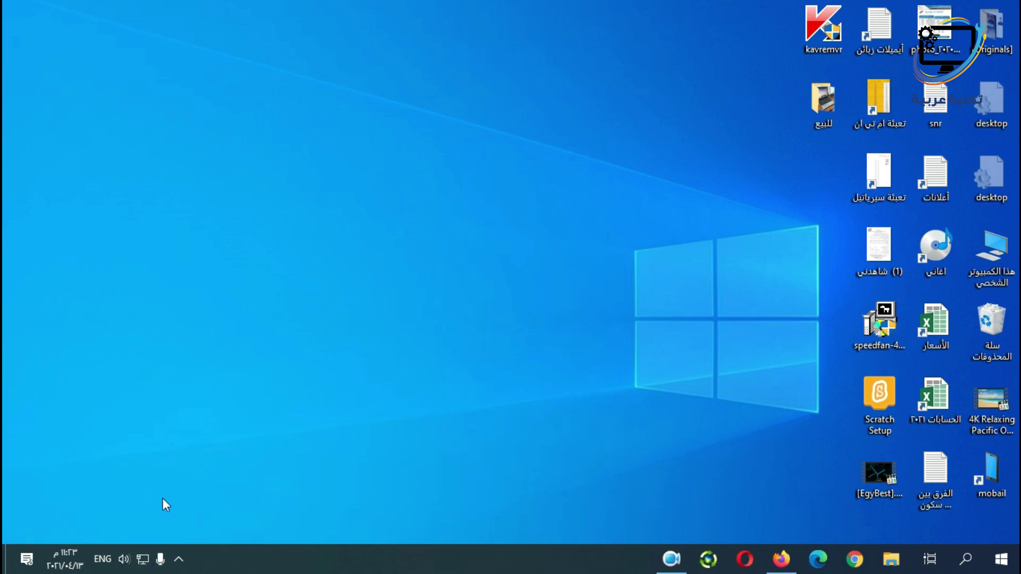
pyautogui.rightClick(143, 561)
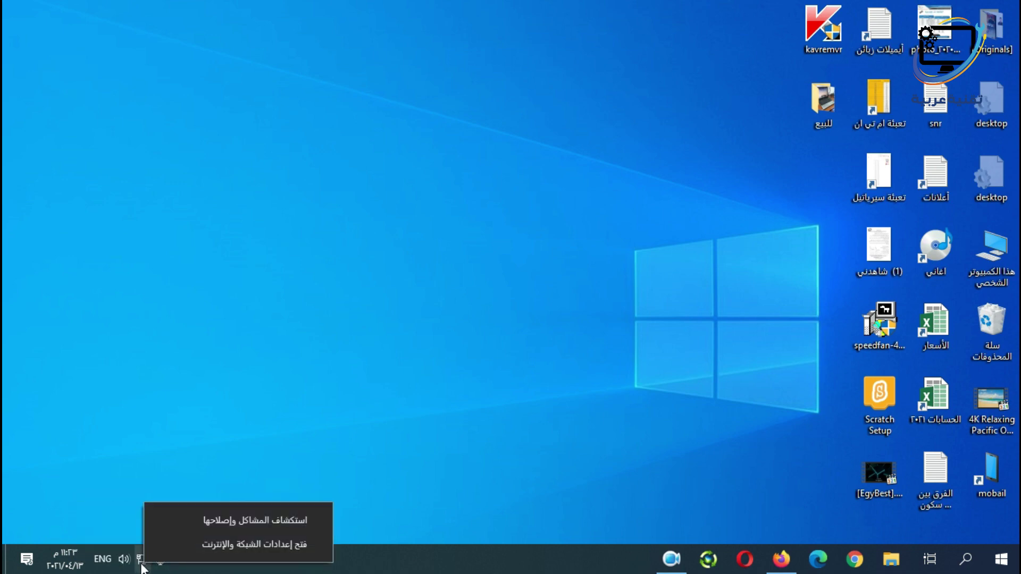
pyautogui.click(238, 545)
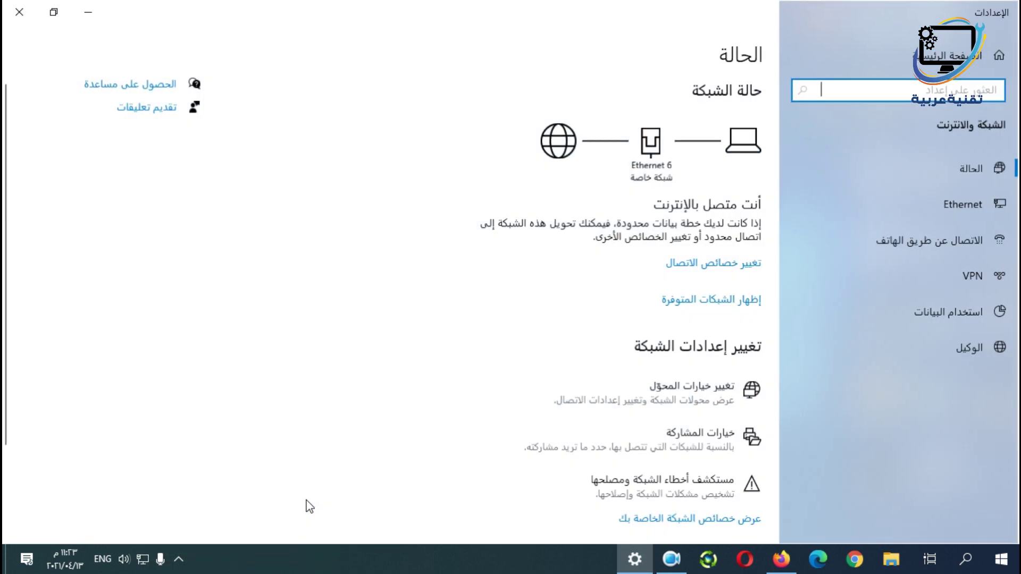
pyautogui.click(711, 399)
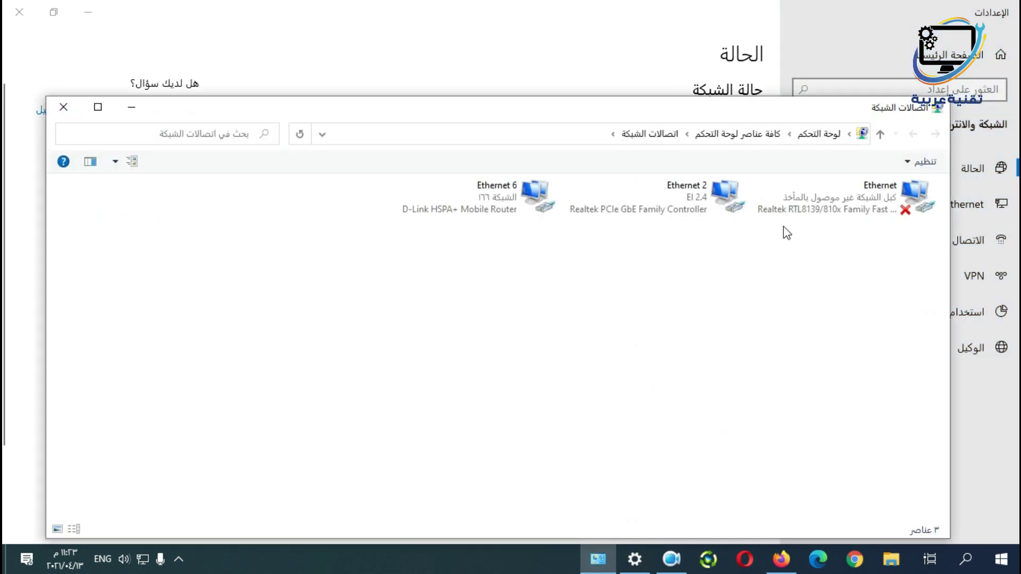
pyautogui.click(467, 201)
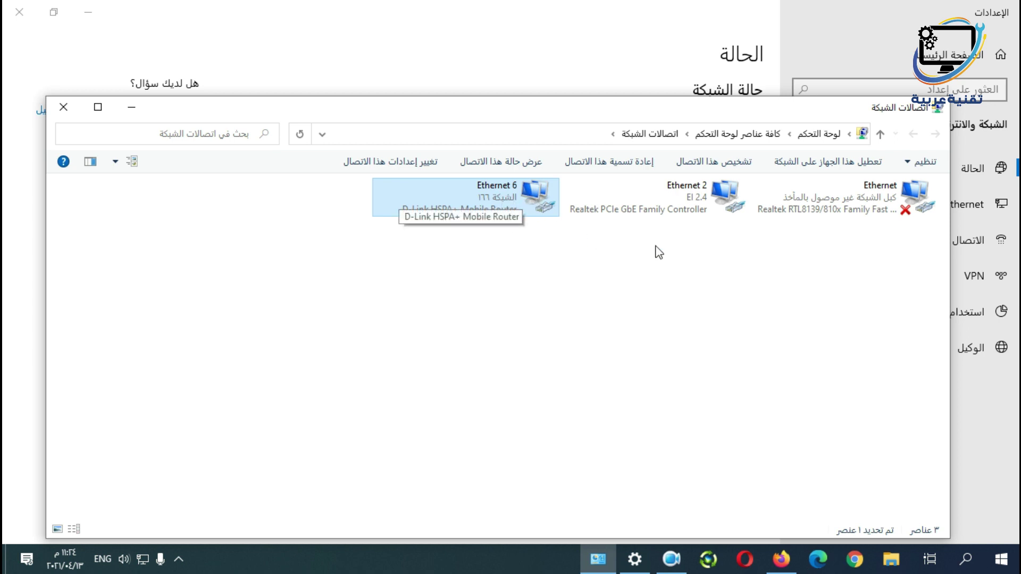
pyautogui.rightClick(715, 198)
pyautogui.press('Escape')
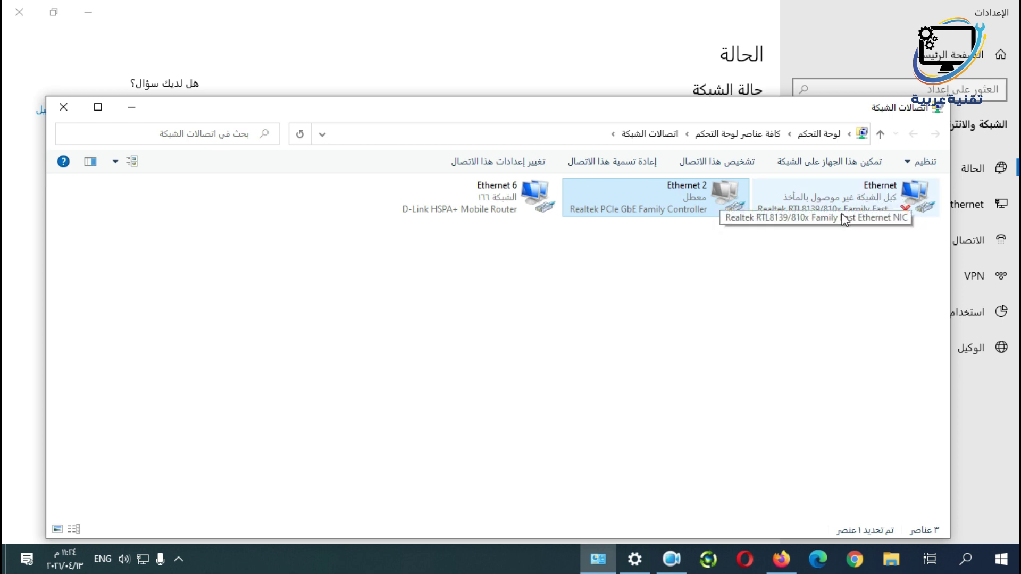
# Check the Ethernet 6 connection details to confirm gateway 192.168.0.1, then close them.
pyautogui.doubleClick(539, 212)
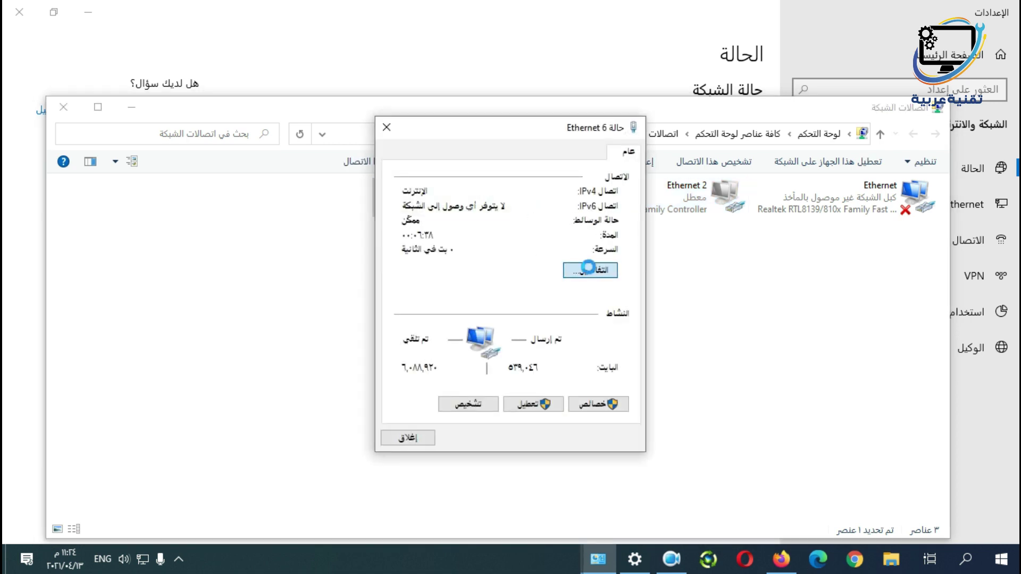
pyautogui.click(589, 269)
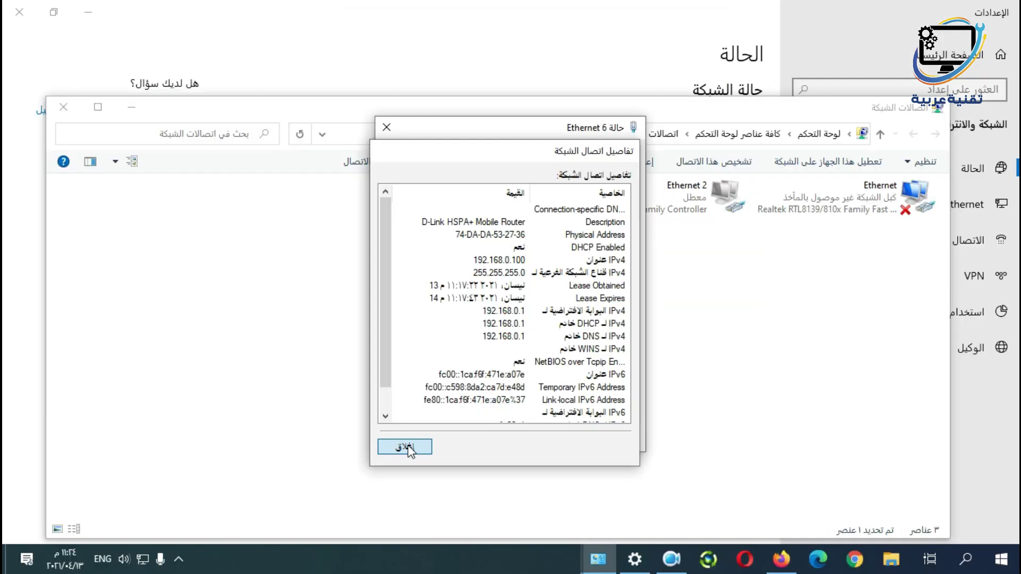
pyautogui.click(389, 513)
pyautogui.click(388, 508)
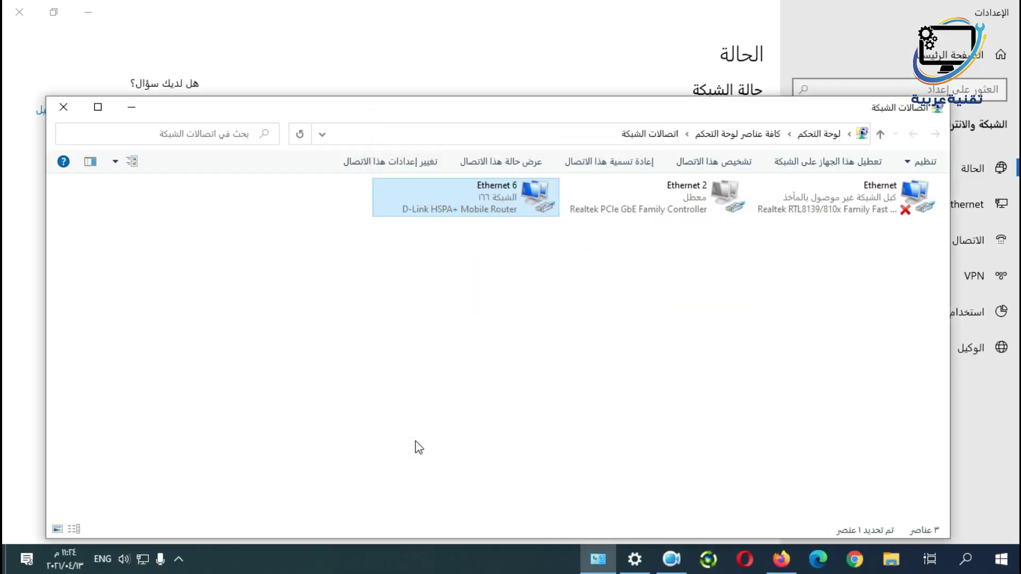
# Minimize the network windows and load 192.168.0.1 in Firefox.
pyautogui.click(140, 109)
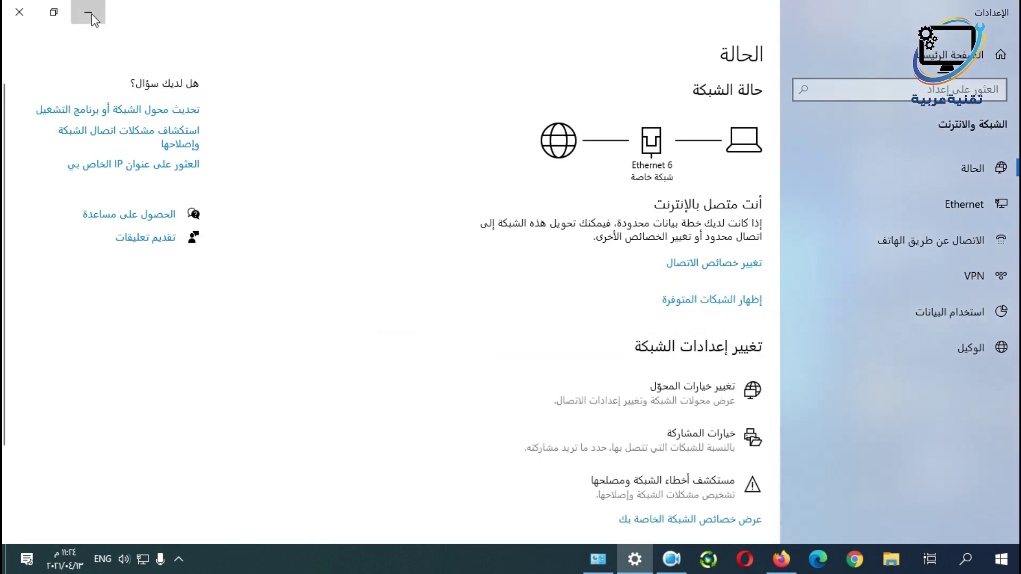
pyautogui.click(90, 13)
pyautogui.click(781, 559)
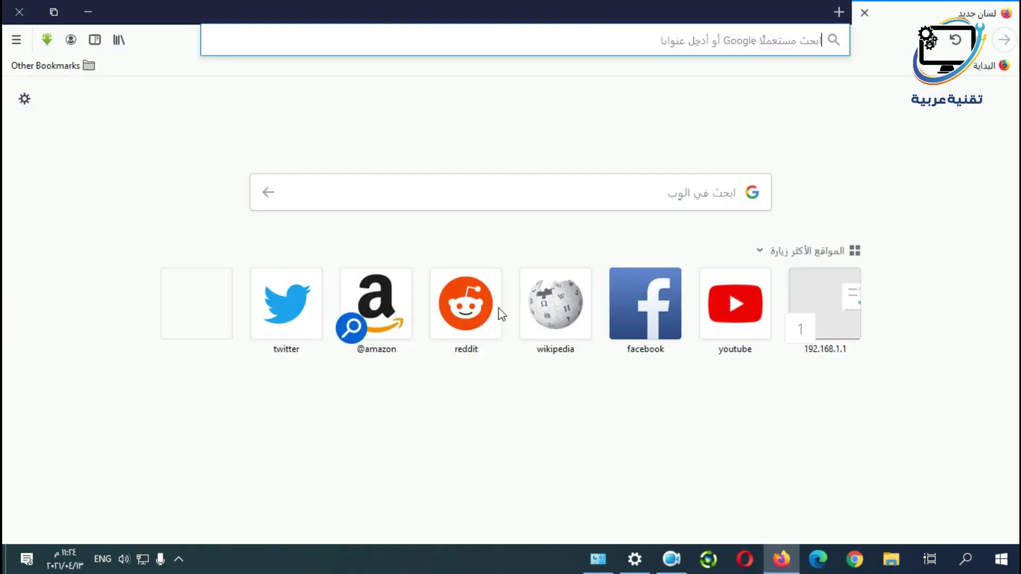
pyautogui.click(769, 42)
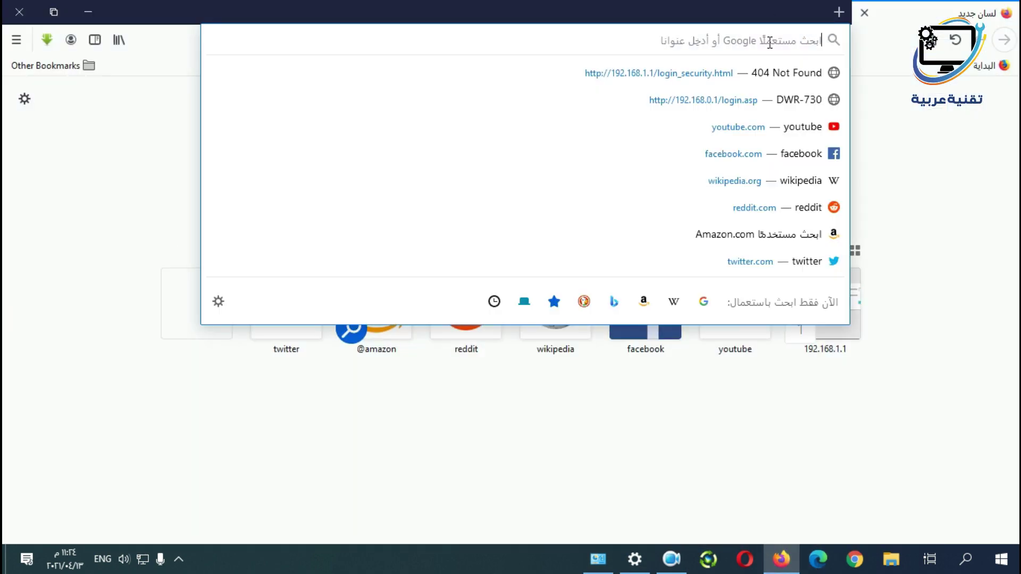
pyautogui.write('192.168.0.1')
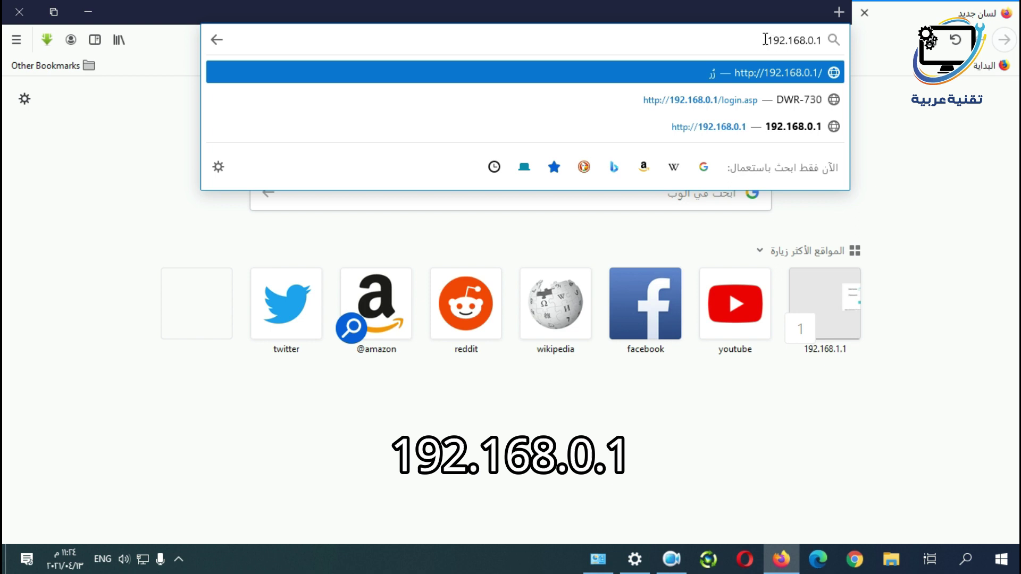
pyautogui.press('Return')
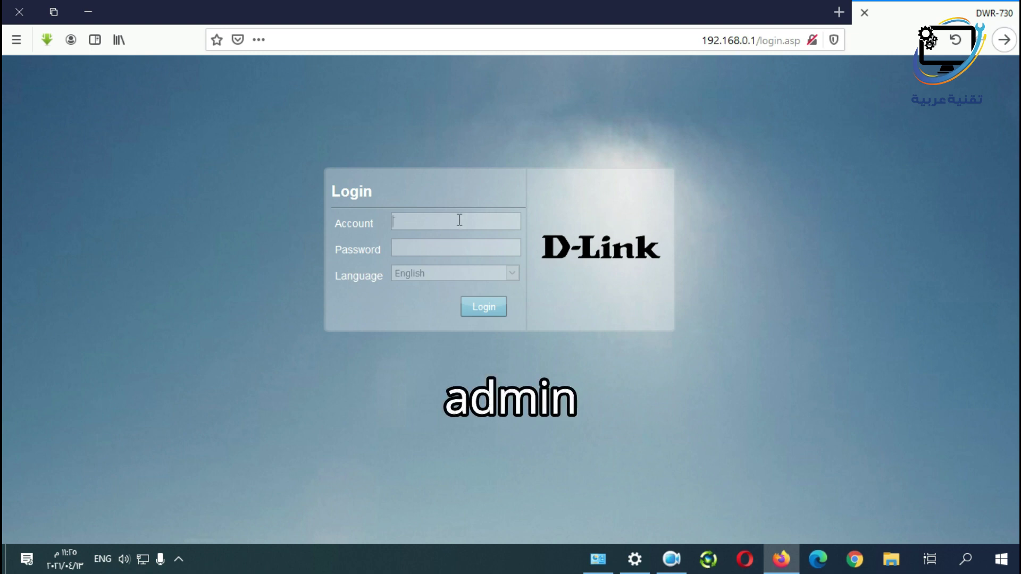
# Sign in with the administrator account name to reach the Home status page.
pyautogui.write('admin')
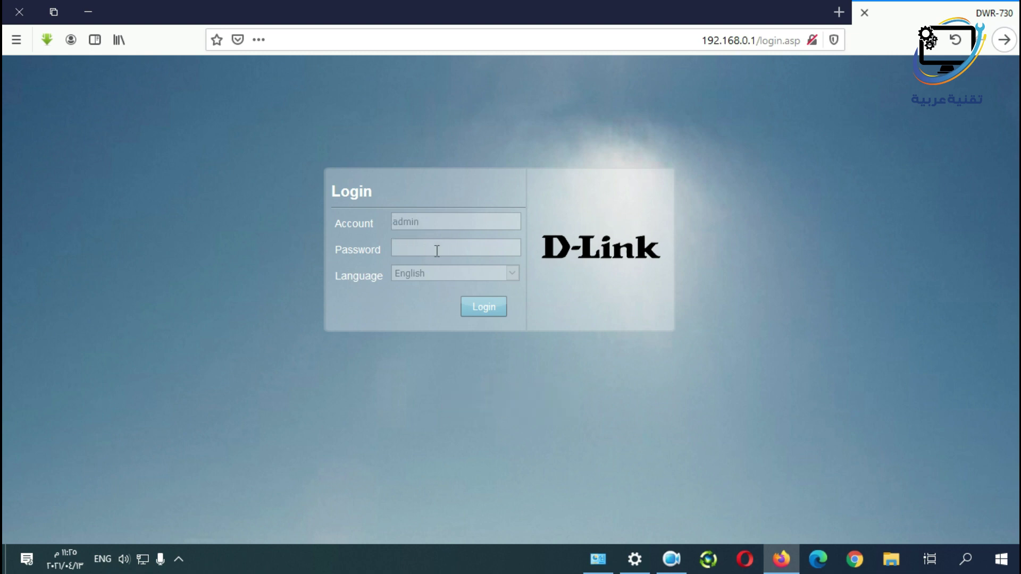
pyautogui.click(482, 310)
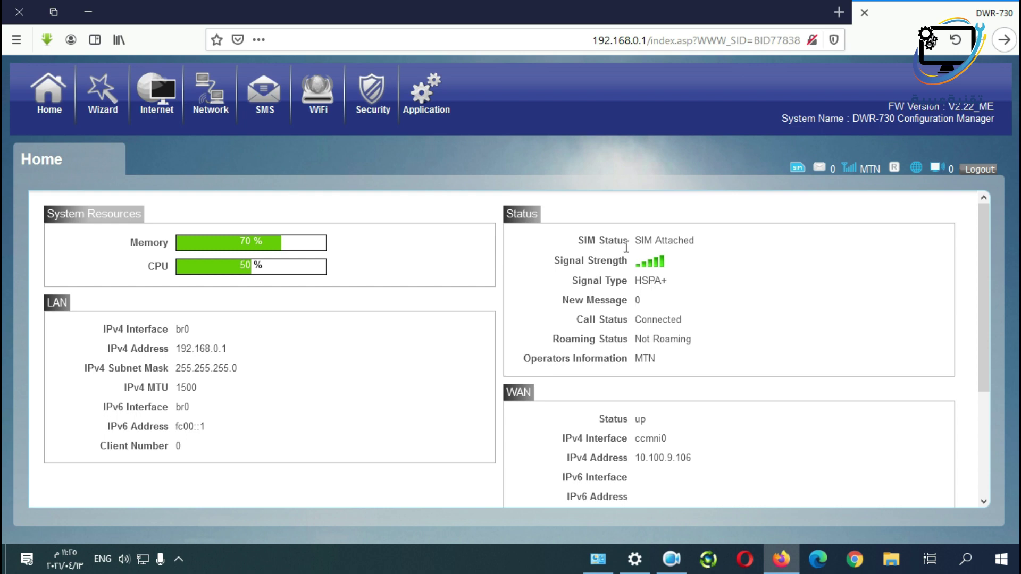
pyautogui.doubleClick(643, 359)
pyautogui.click(620, 341)
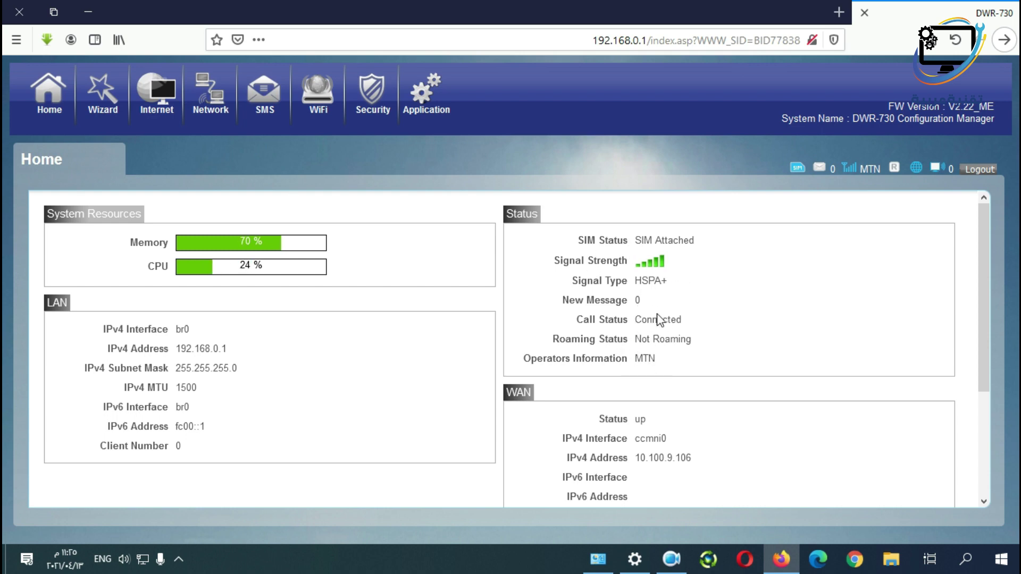
pyautogui.moveTo(637, 319); pyautogui.dragTo(698, 325)
pyautogui.click(673, 321)
pyautogui.moveTo(180, 348); pyautogui.dragTo(239, 353)
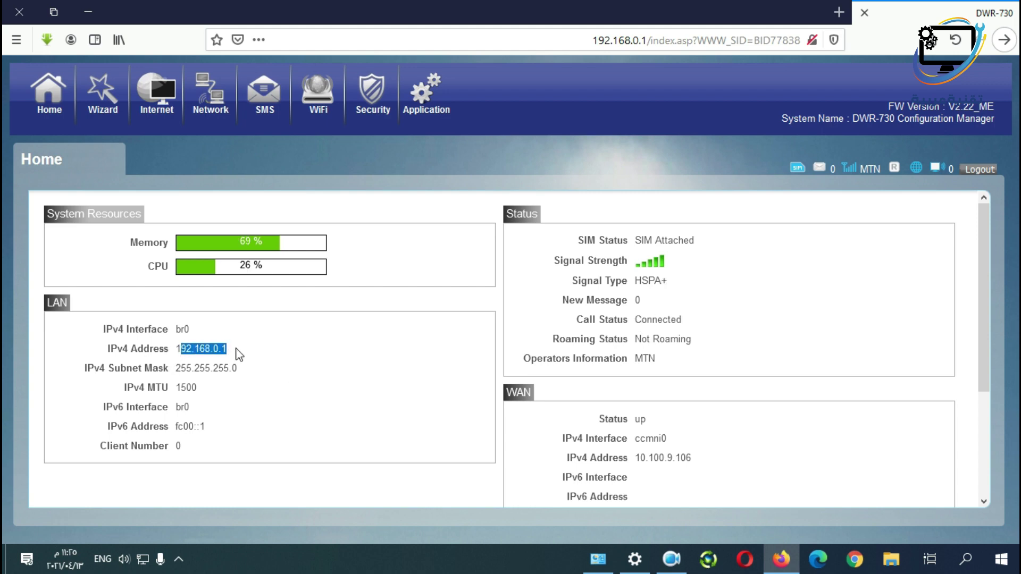
pyautogui.moveTo(183, 365); pyautogui.dragTo(245, 370)
pyautogui.moveTo(192, 349); pyautogui.dragTo(252, 353)
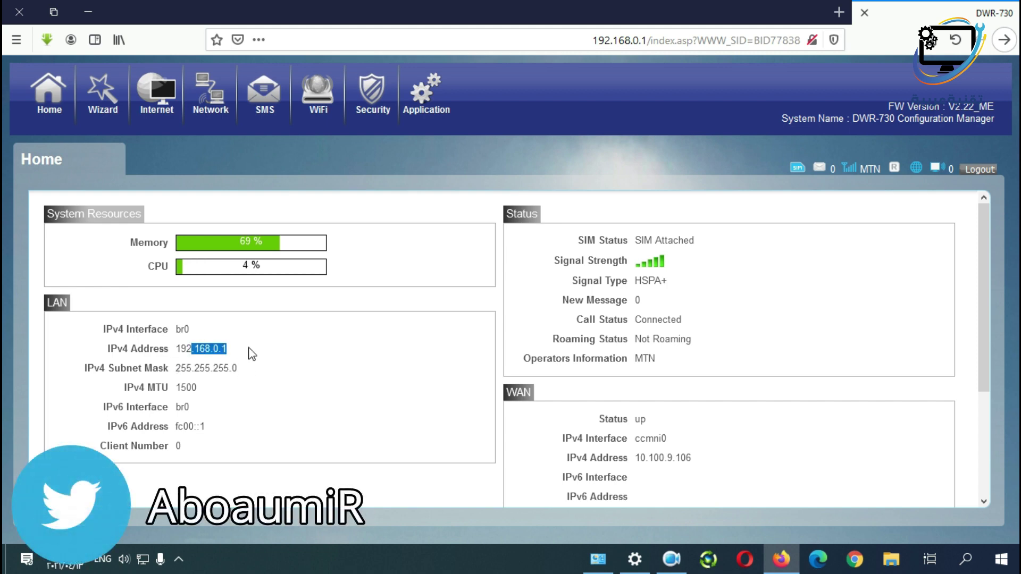
pyautogui.click(228, 369)
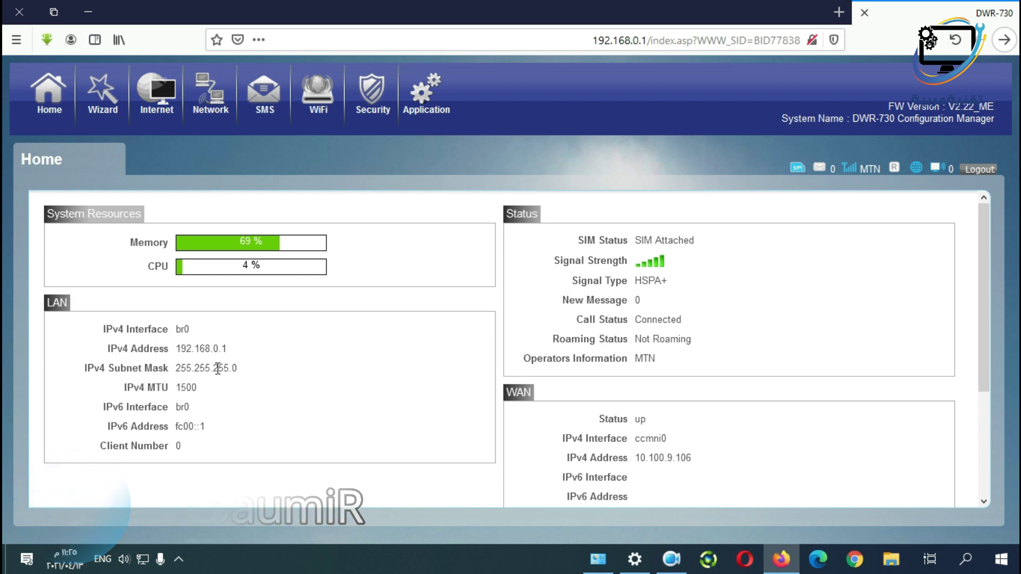
# Start the setup wizard and advance past the LAN and WAN steps to WiFi settings.
pyautogui.click(104, 101)
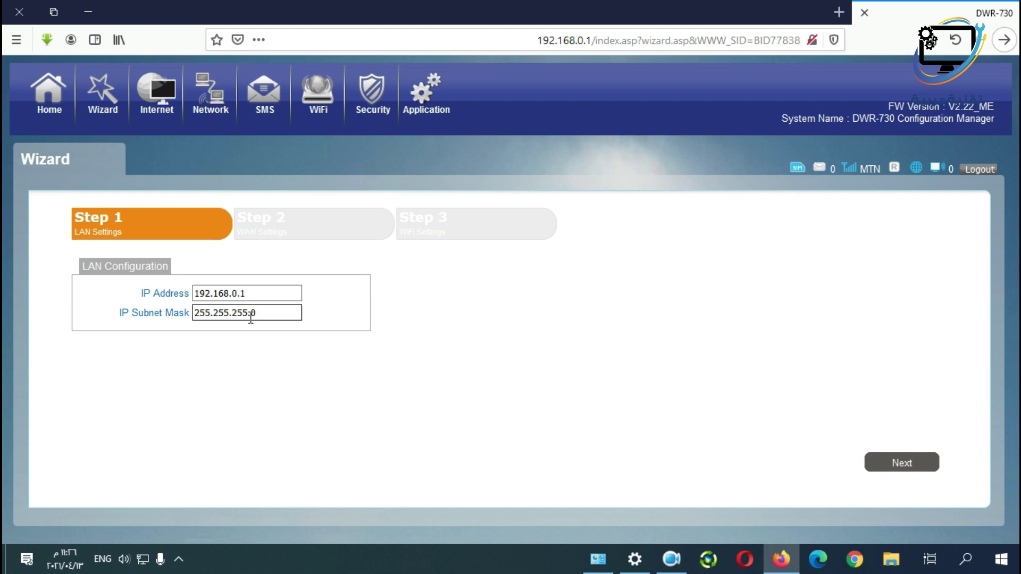
pyautogui.click(902, 464)
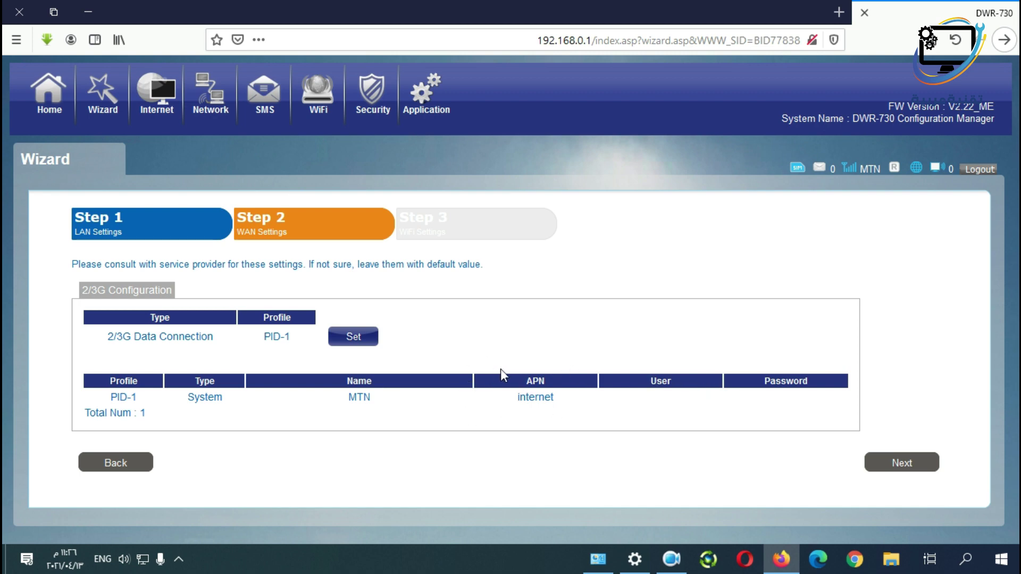
pyautogui.click(888, 467)
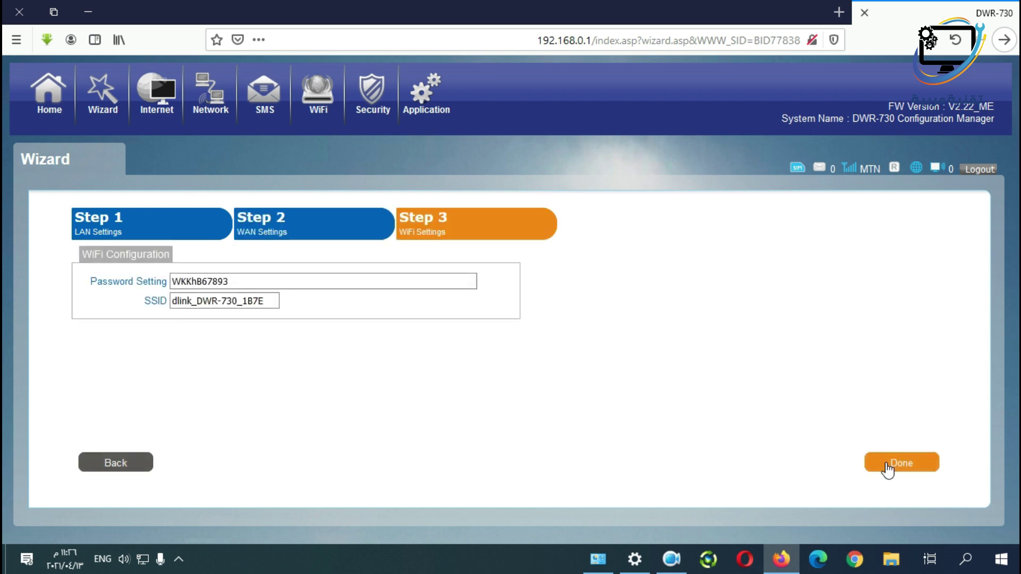
# Keep WiFi name dlink_DWR-730_1B7E and its existing password, finish, and confirm the reboot.
pyautogui.click(176, 308)
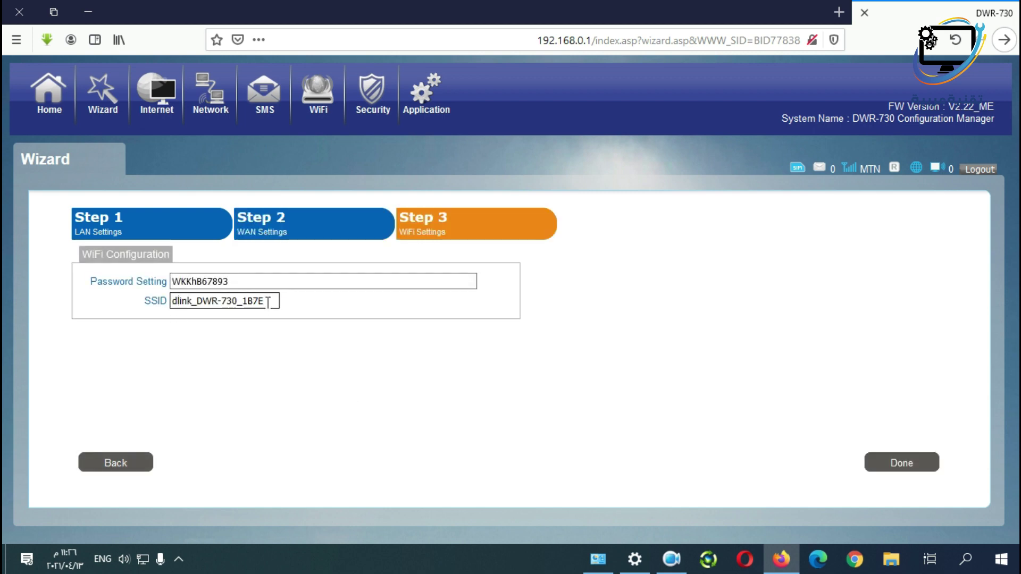
pyautogui.moveTo(268, 301); pyautogui.dragTo(110, 298)
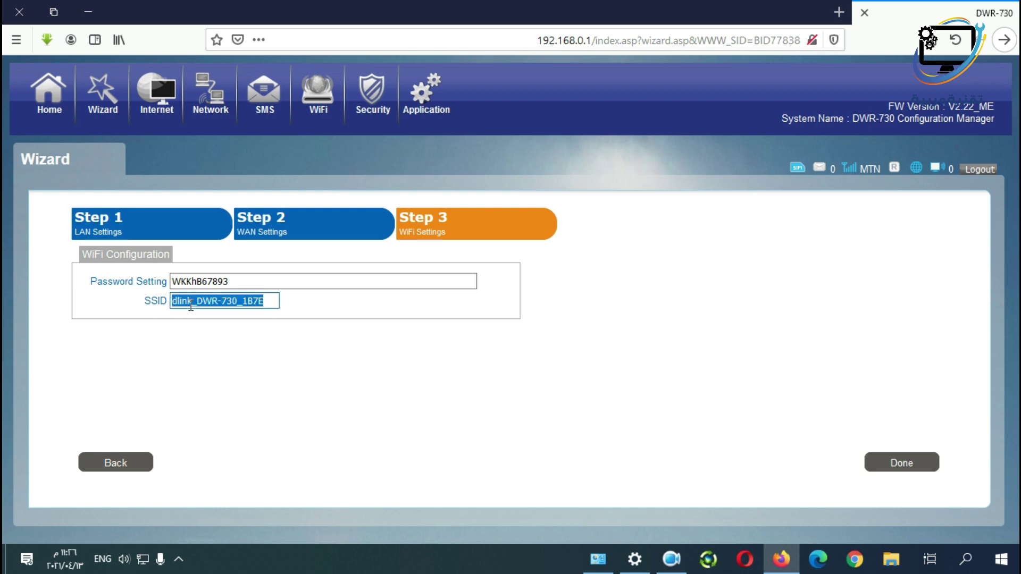
pyautogui.moveTo(238, 283); pyautogui.dragTo(122, 282)
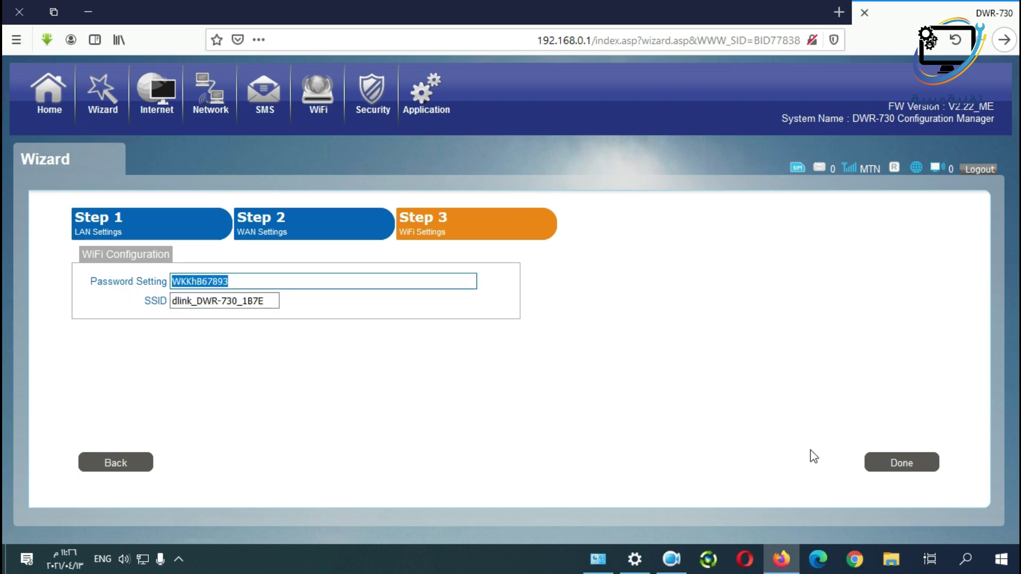
pyautogui.click(901, 461)
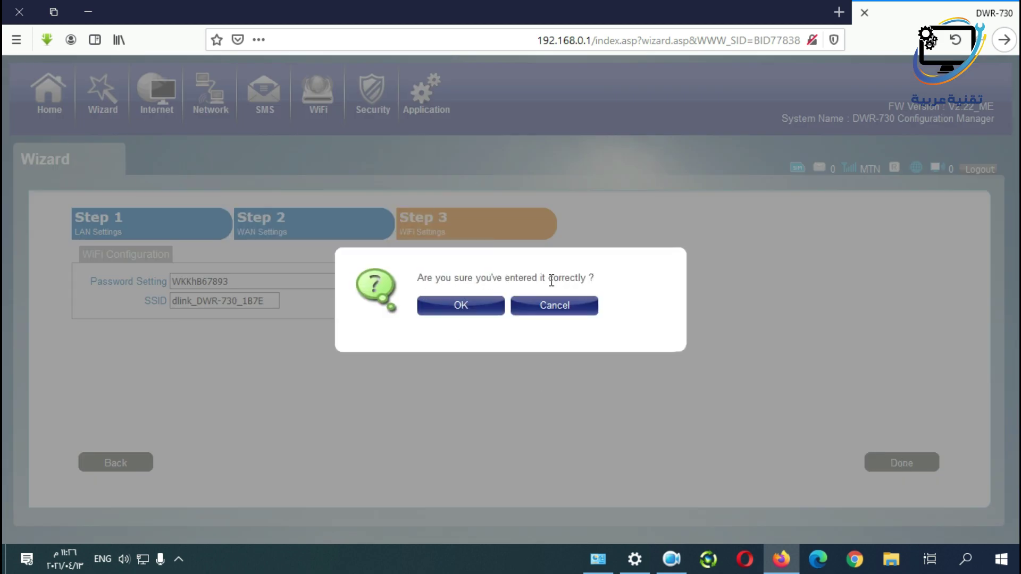
pyautogui.click(451, 311)
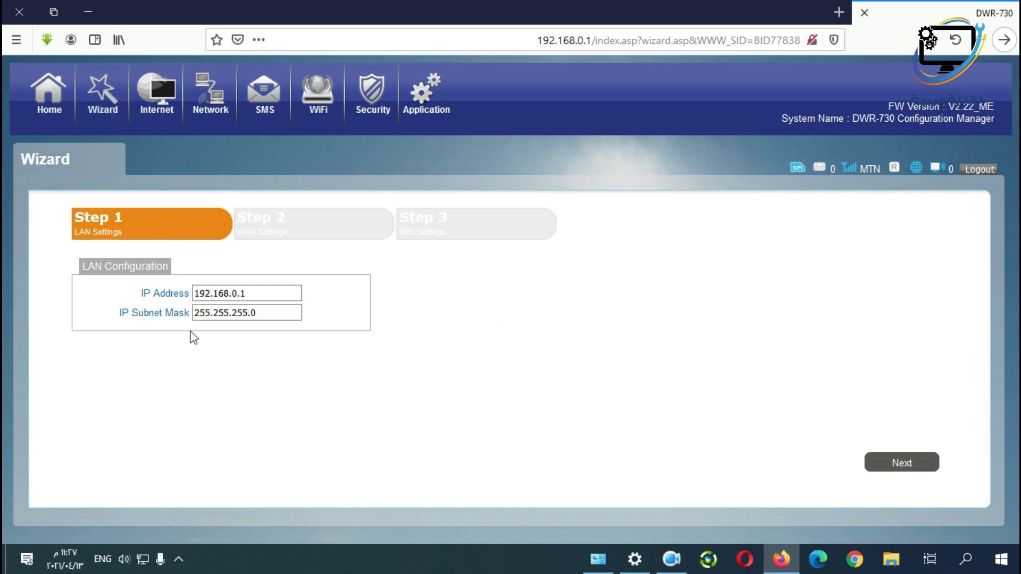
# Check the Internet page's Flight and Roaming modes, leaving both on Disable.
pyautogui.click(161, 91)
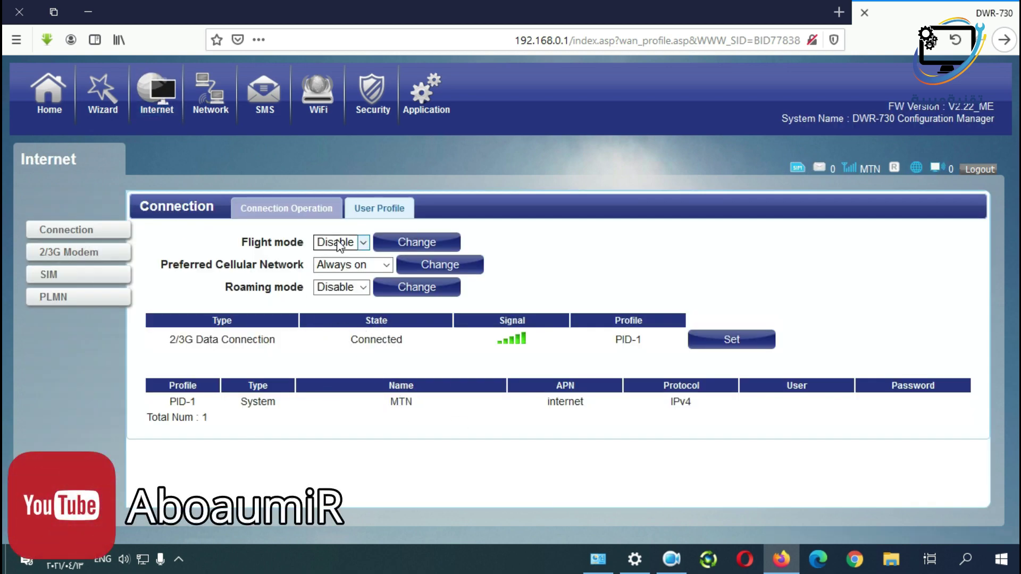
pyautogui.click(361, 243)
pyautogui.click(361, 243)
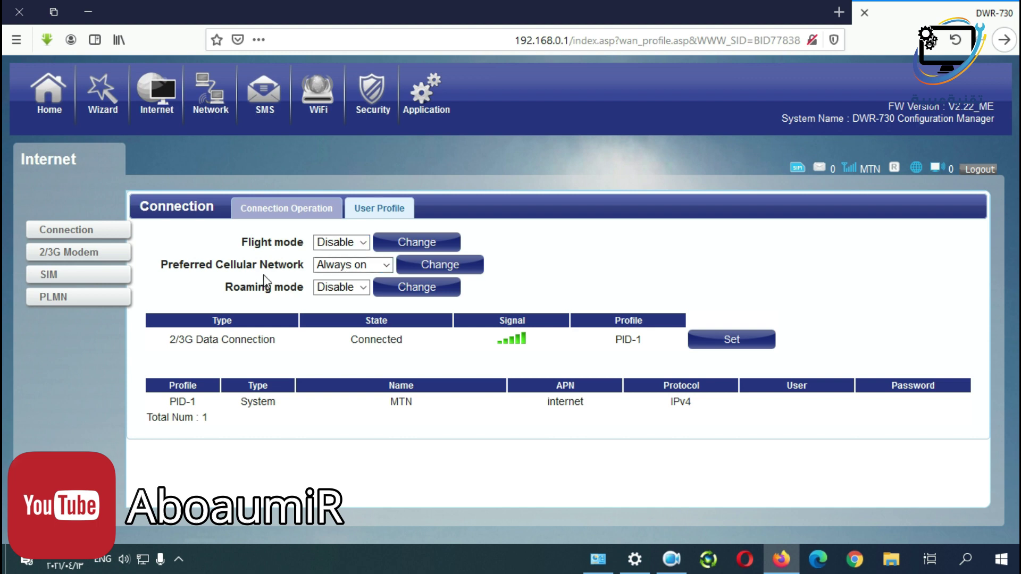
pyautogui.click(362, 288)
pyautogui.click(362, 287)
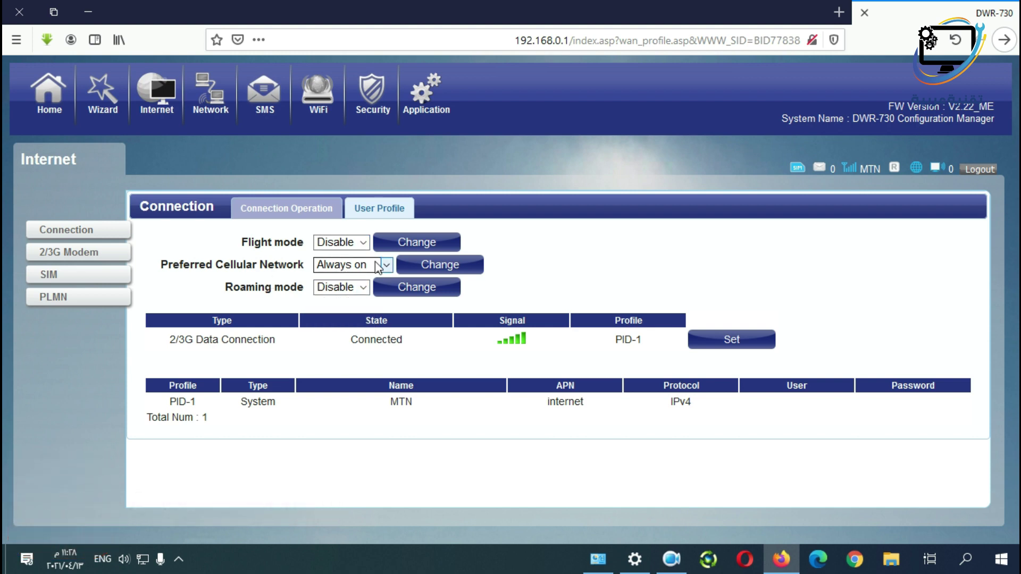
# Bring up the 2/3G Modem settings with Network Type kept on Auto.
pyautogui.click(59, 255)
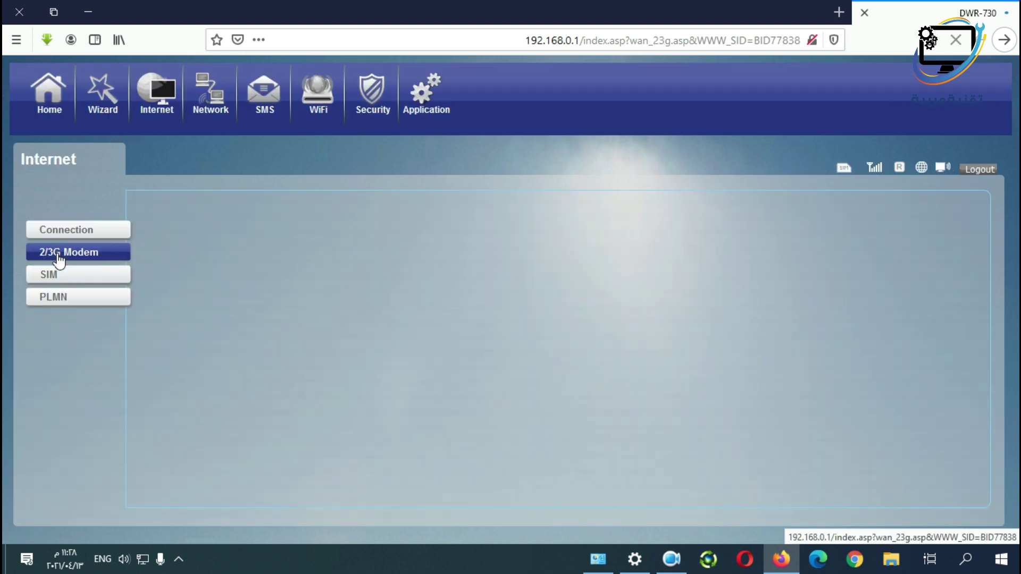
pyautogui.click(365, 243)
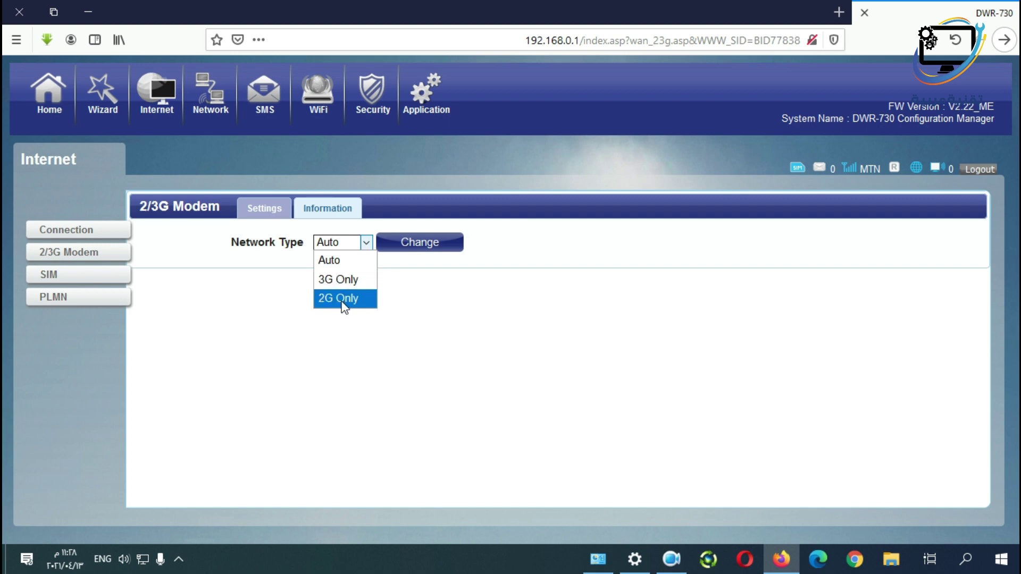
pyautogui.click(339, 261)
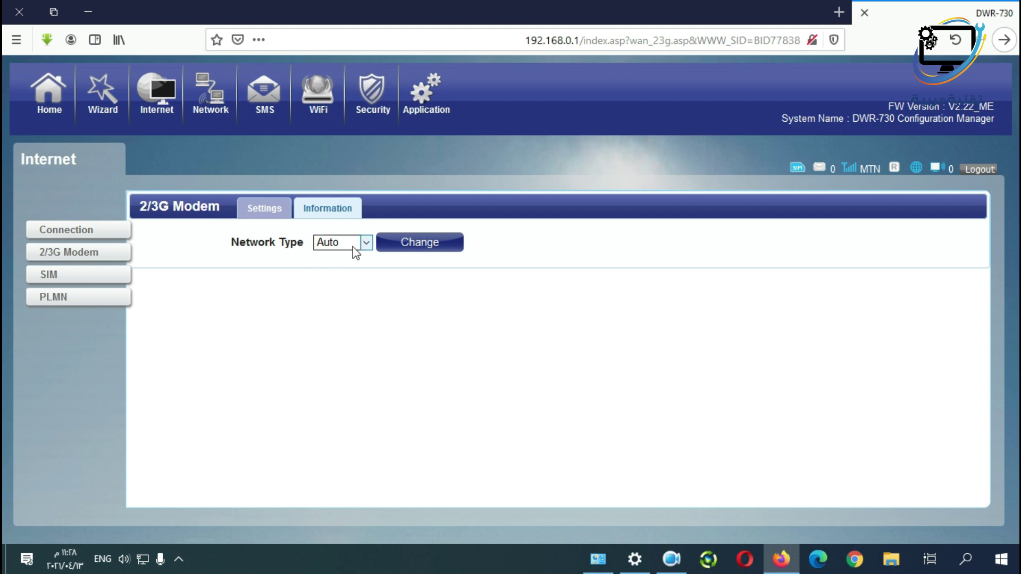
# View the SIM PIN lock settings, then go to the PLMN page.
pyautogui.click(53, 281)
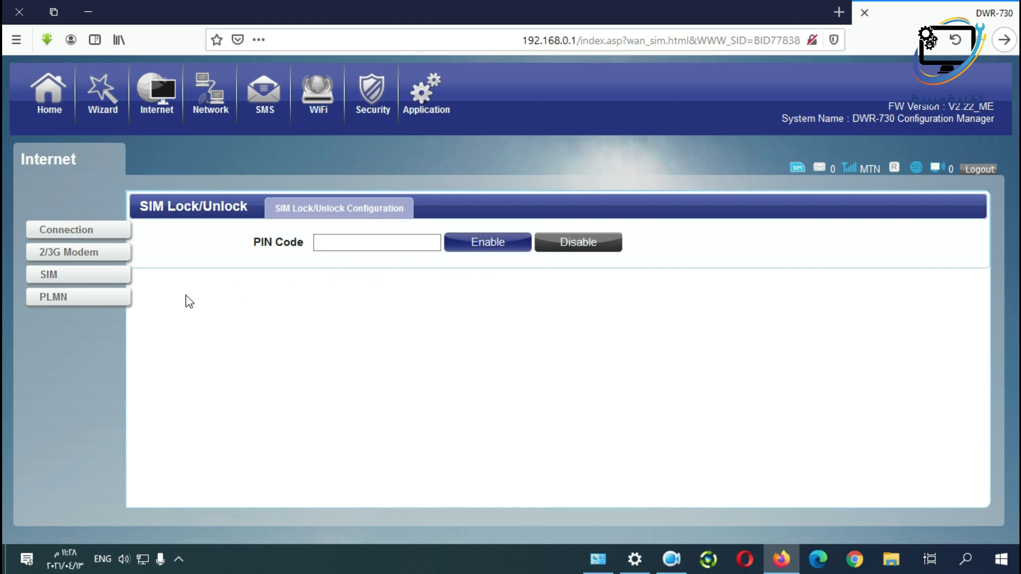
pyautogui.click(62, 299)
# Inspect the DHCP pool's Start IP 192.168.0.100 and End IP 192.168.0.199 without changes.
pyautogui.click(229, 120)
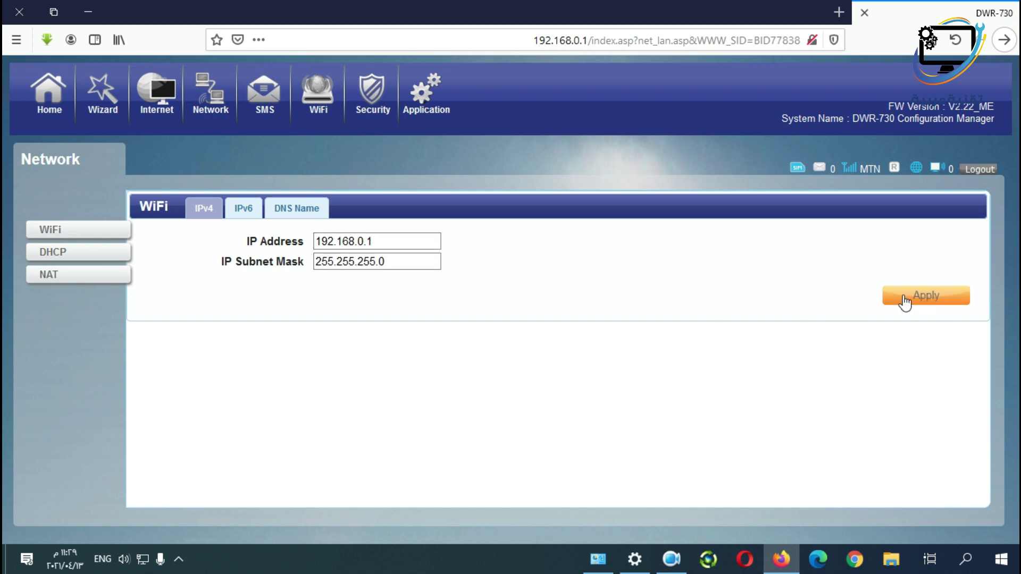
pyautogui.click(47, 259)
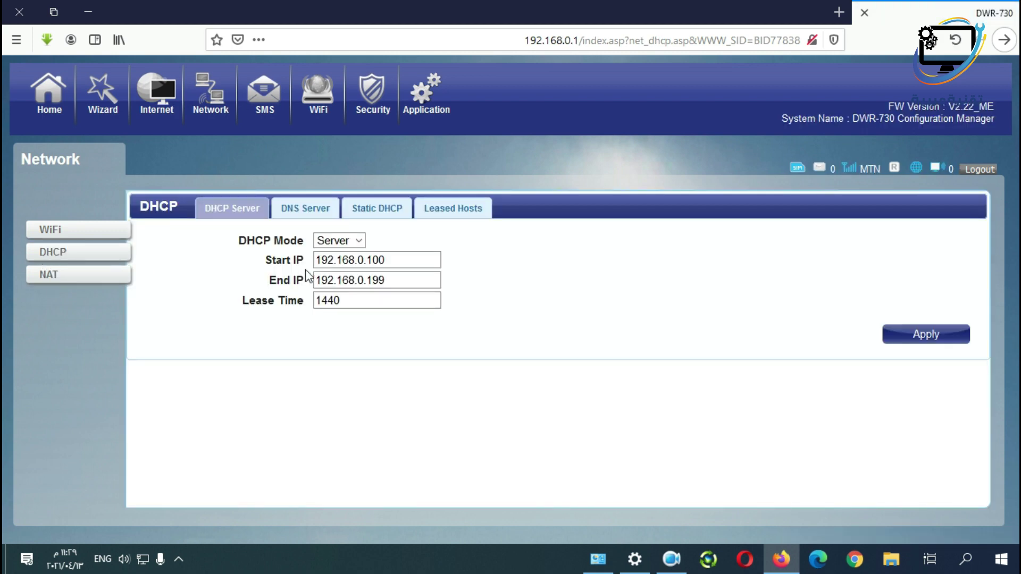
pyautogui.click(391, 281)
pyautogui.click(368, 263)
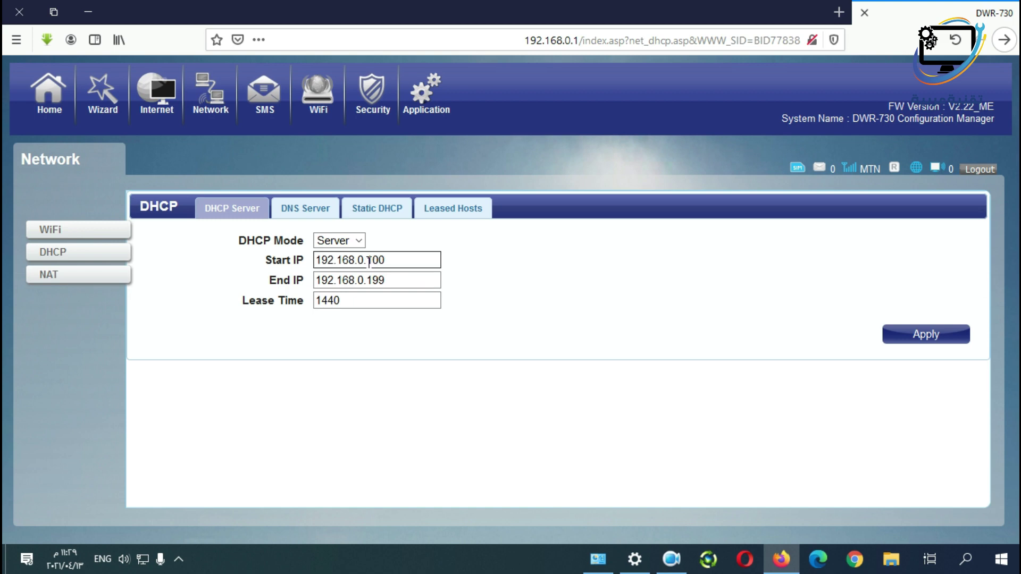
pyautogui.click(383, 279)
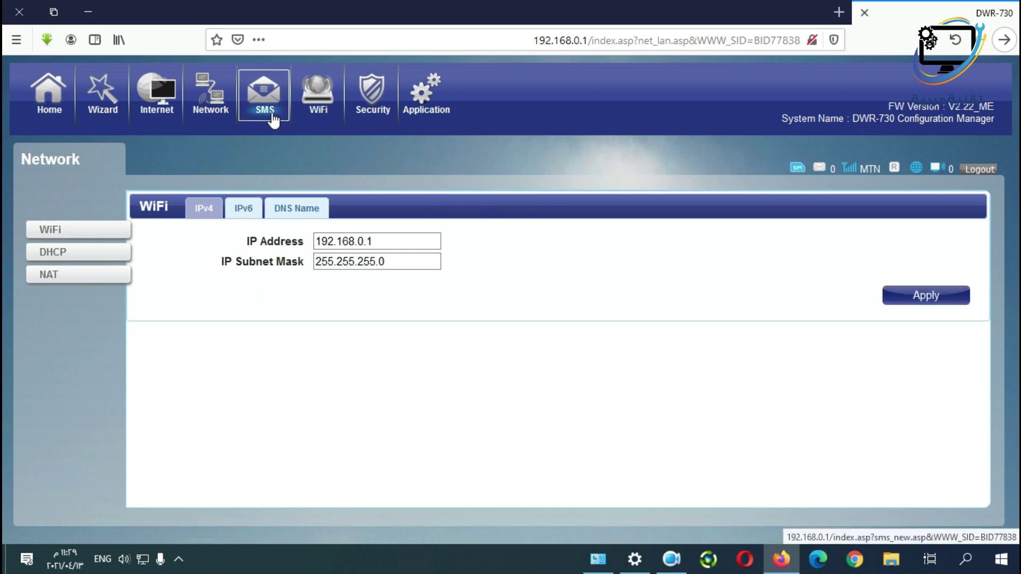
# Go to SMS and put the cursor in the New Message Send To field.
pyautogui.click(274, 113)
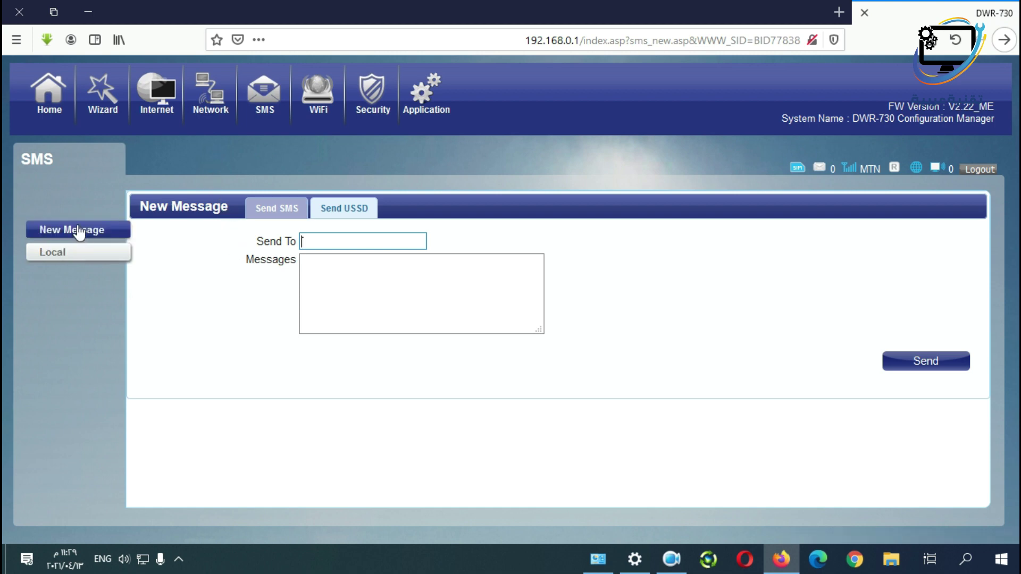
pyautogui.click(356, 241)
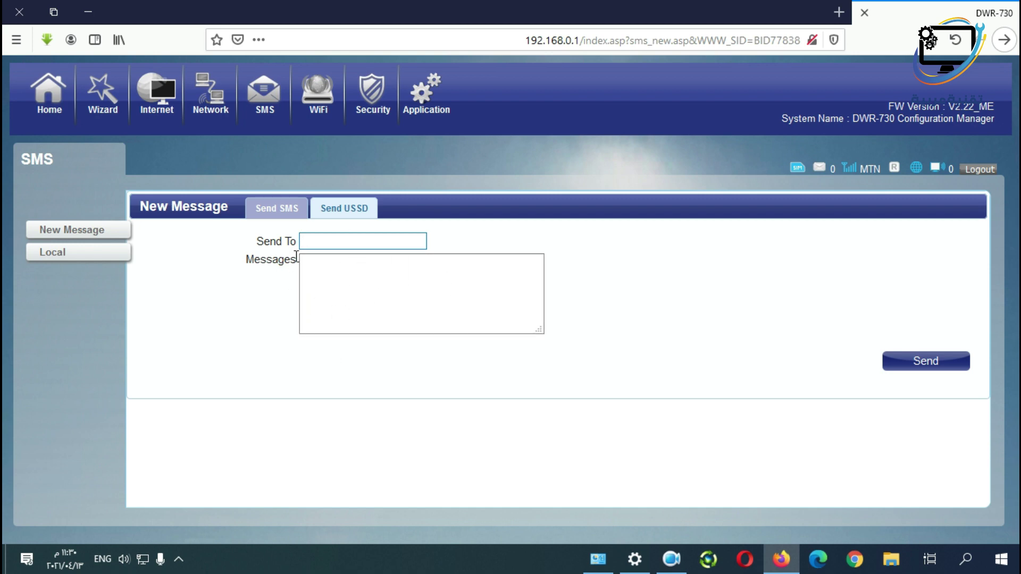
# On WiFi Basic, set channel 1 and HT20/40 Mixed width, then select the current SSID.
pyautogui.click(329, 118)
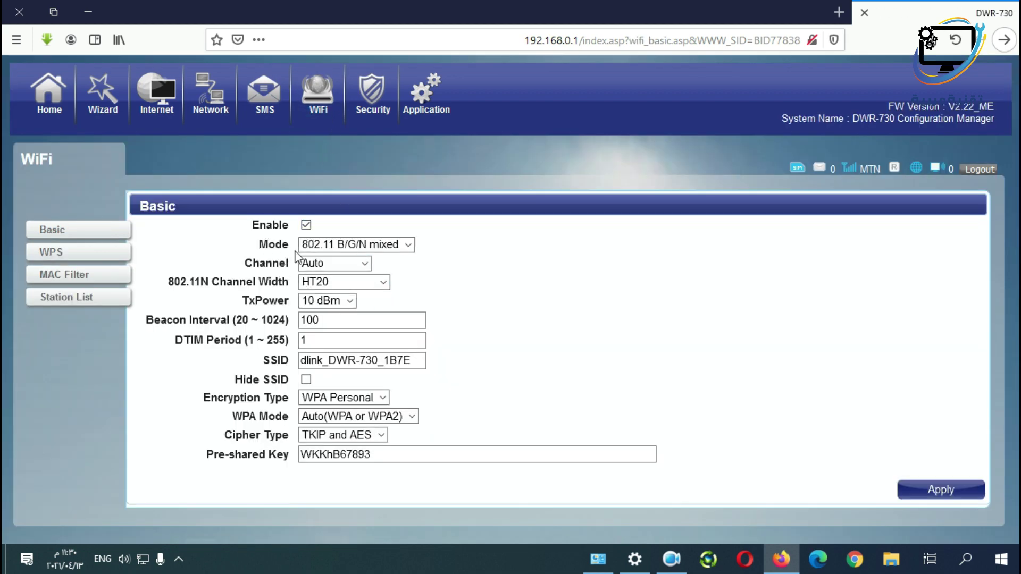
pyautogui.click(366, 264)
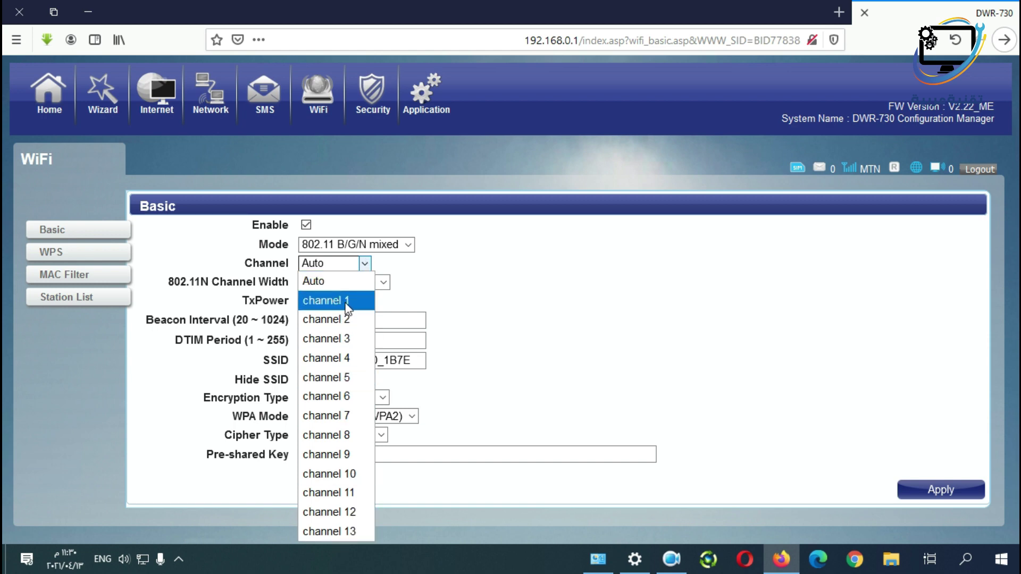
pyautogui.press('Escape')
pyautogui.press('Down')
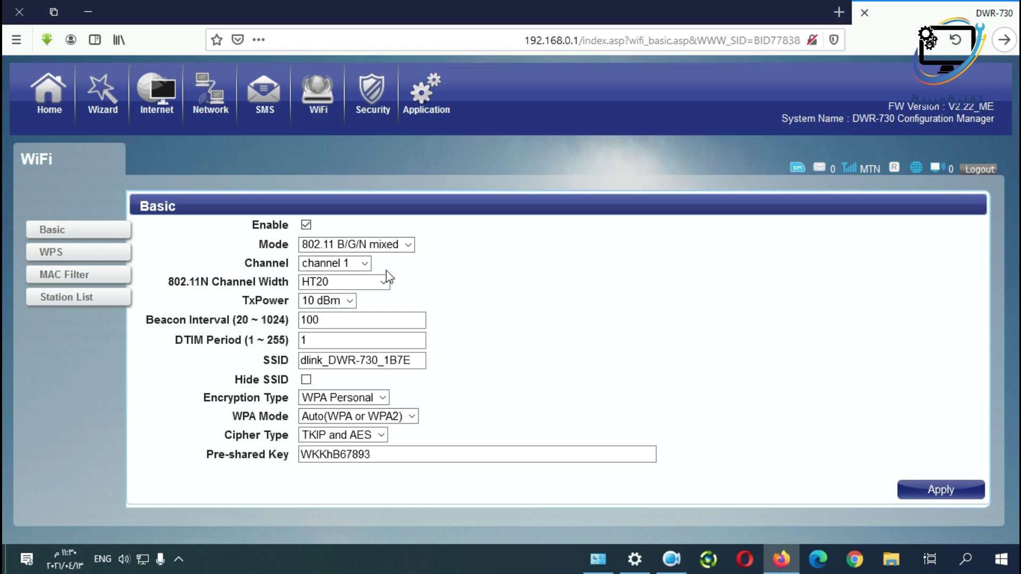
pyautogui.click(385, 282)
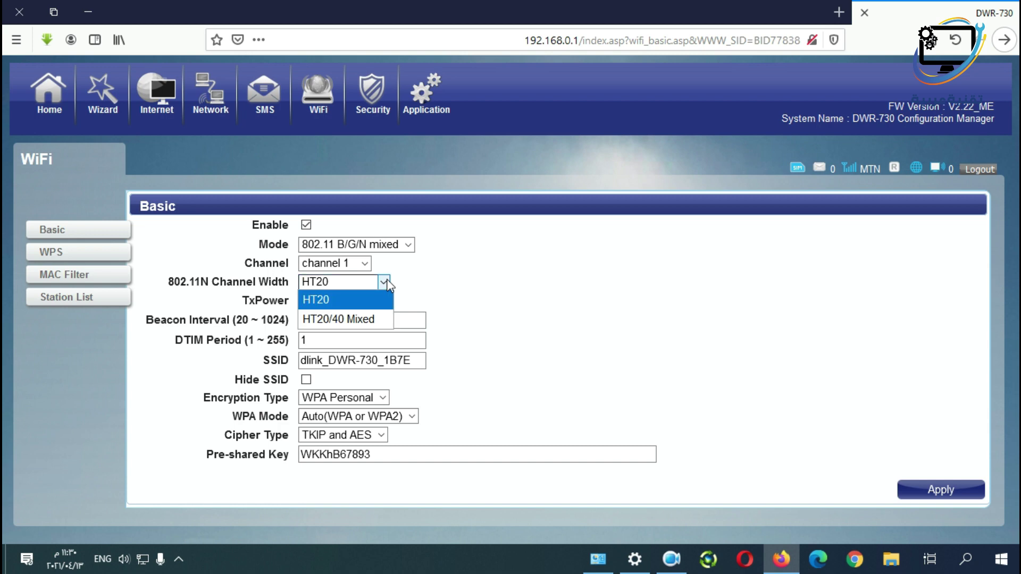
pyautogui.click(339, 321)
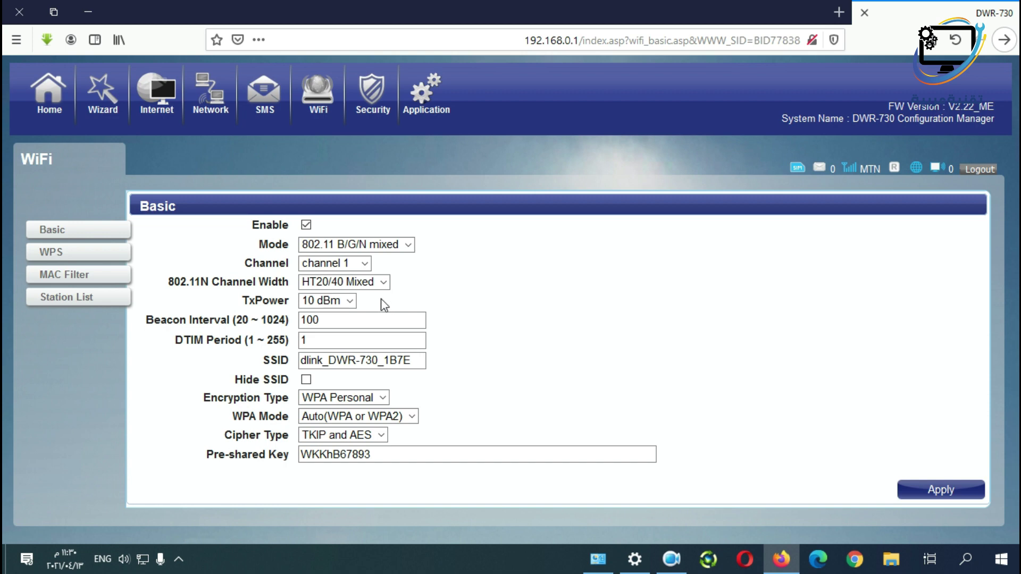
pyautogui.moveTo(417, 360); pyautogui.dragTo(217, 360)
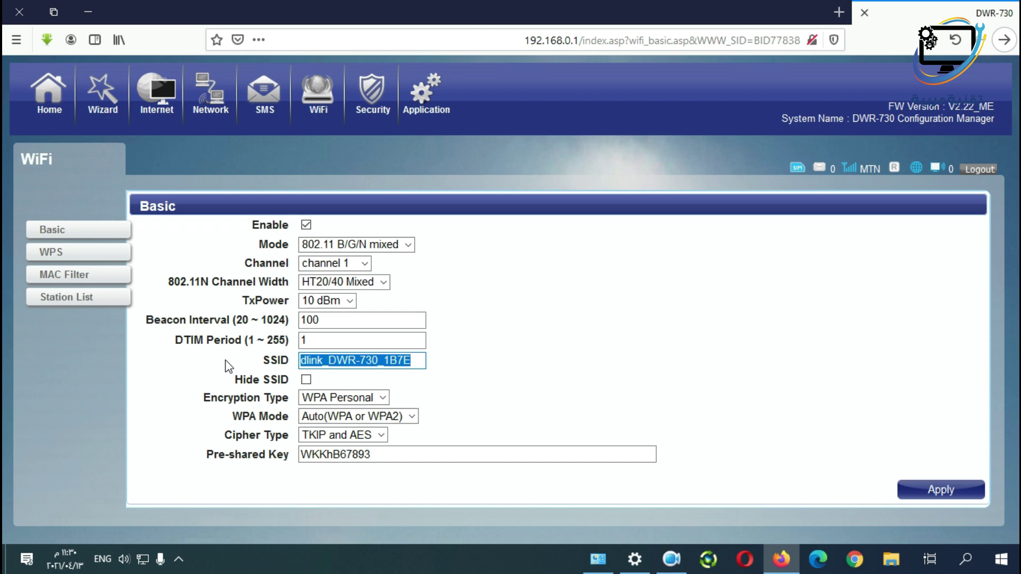
# Change the SSID to 'd', keep WPA Personal with Auto(WPA or WPA2), and apply.
pyautogui.write('d')
pyautogui.click(383, 397)
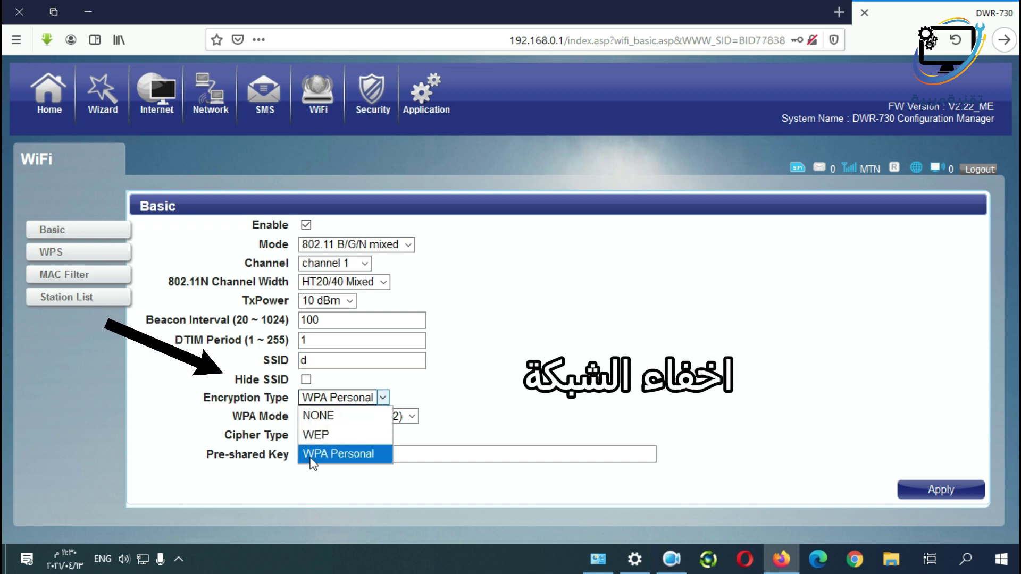
pyautogui.click(520, 387)
pyautogui.click(407, 417)
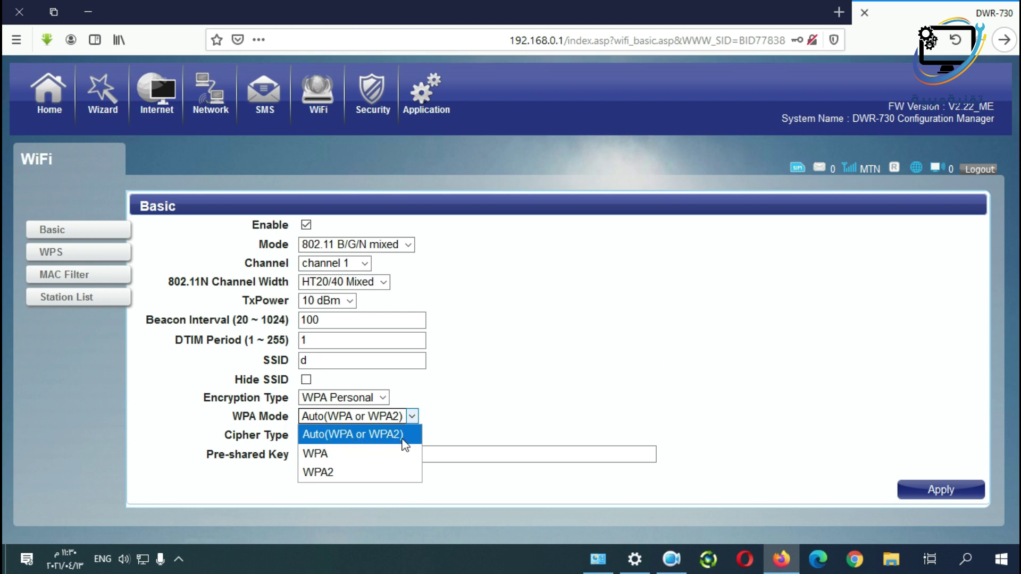
pyautogui.click(479, 416)
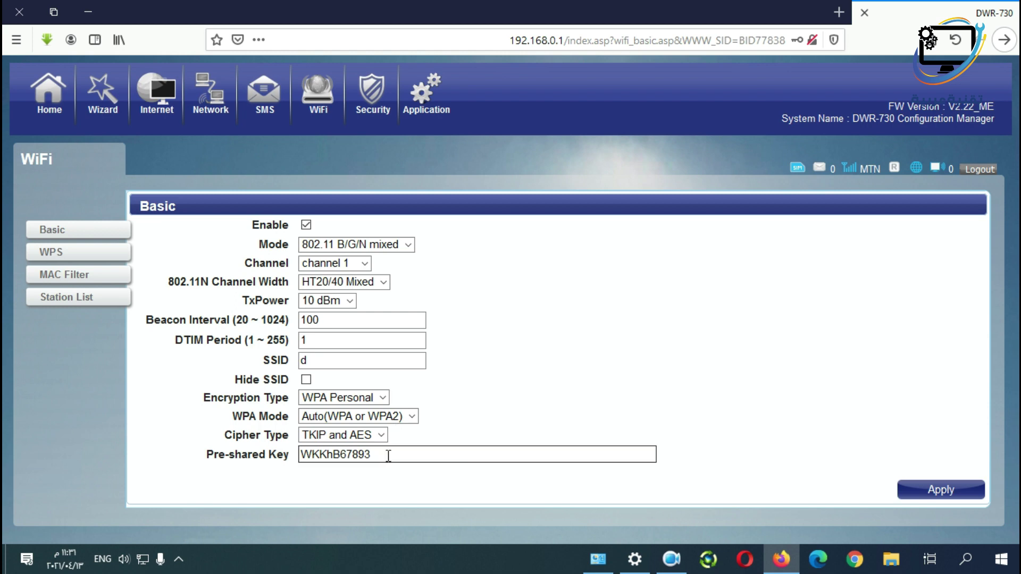
pyautogui.moveTo(388, 456); pyautogui.dragTo(202, 450)
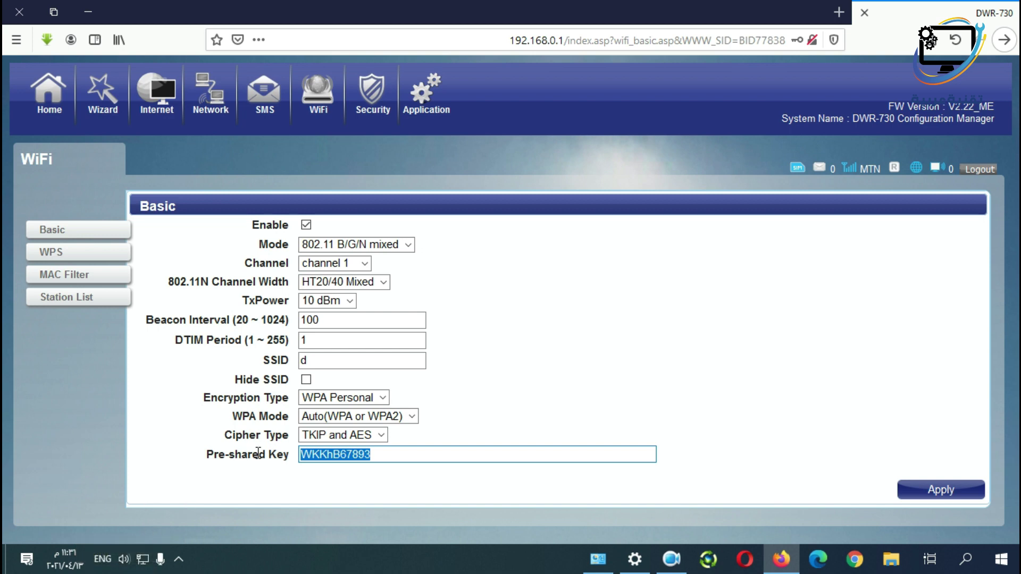
pyautogui.click(932, 492)
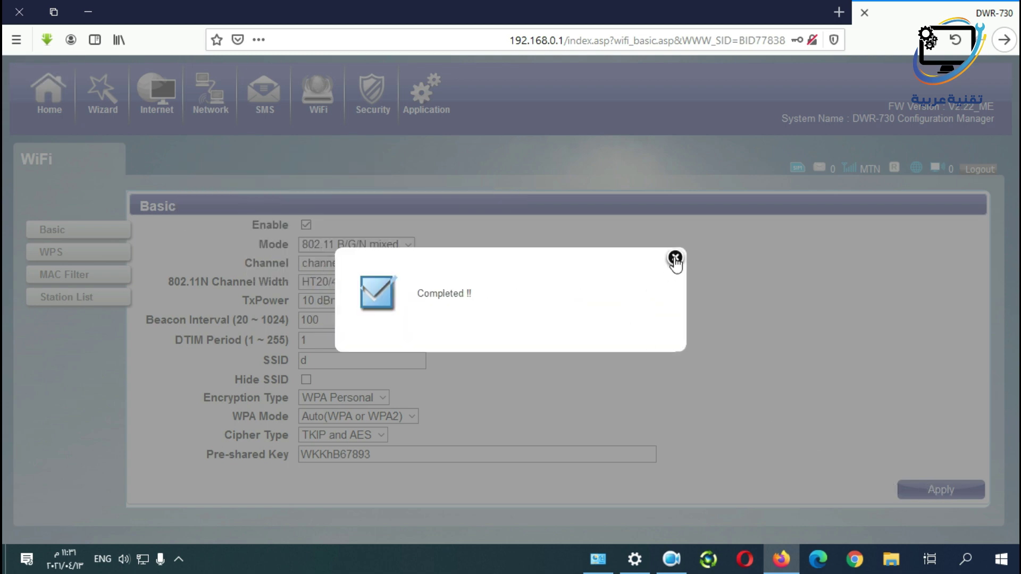
pyautogui.click(675, 259)
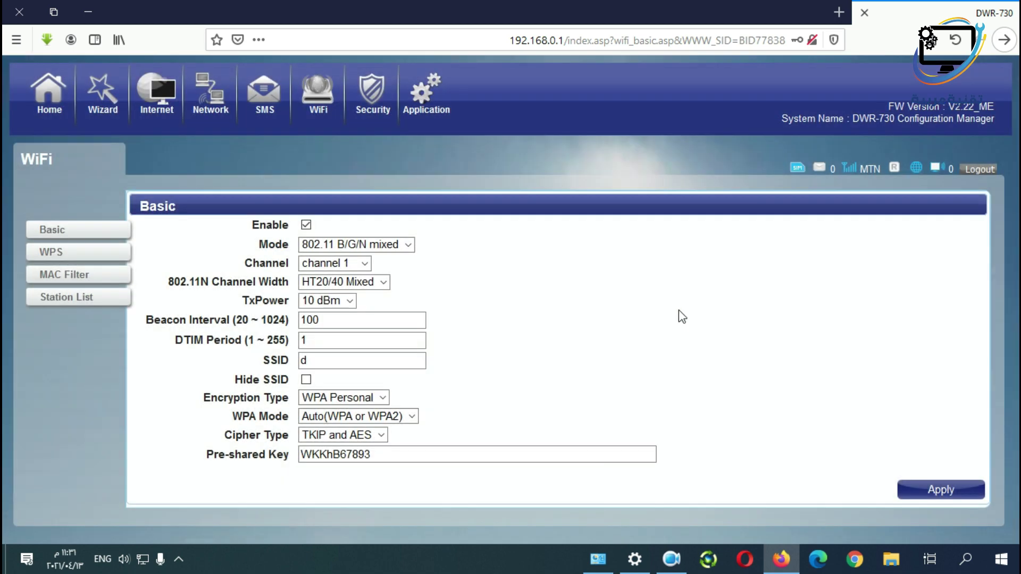
# Disable WPS, apply and confirm the change, then move on to the MAC Filter page.
pyautogui.click(50, 253)
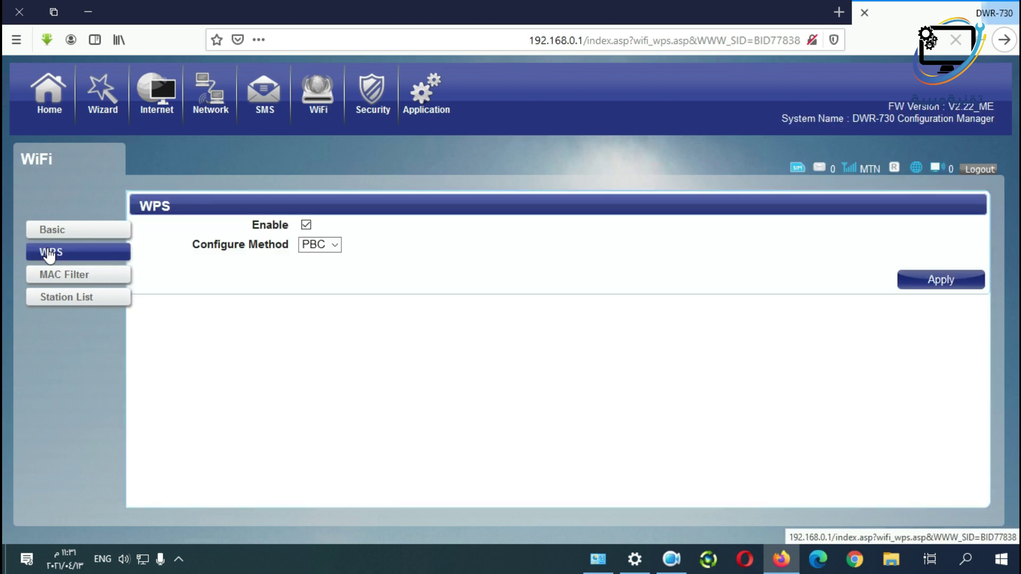
pyautogui.click(307, 225)
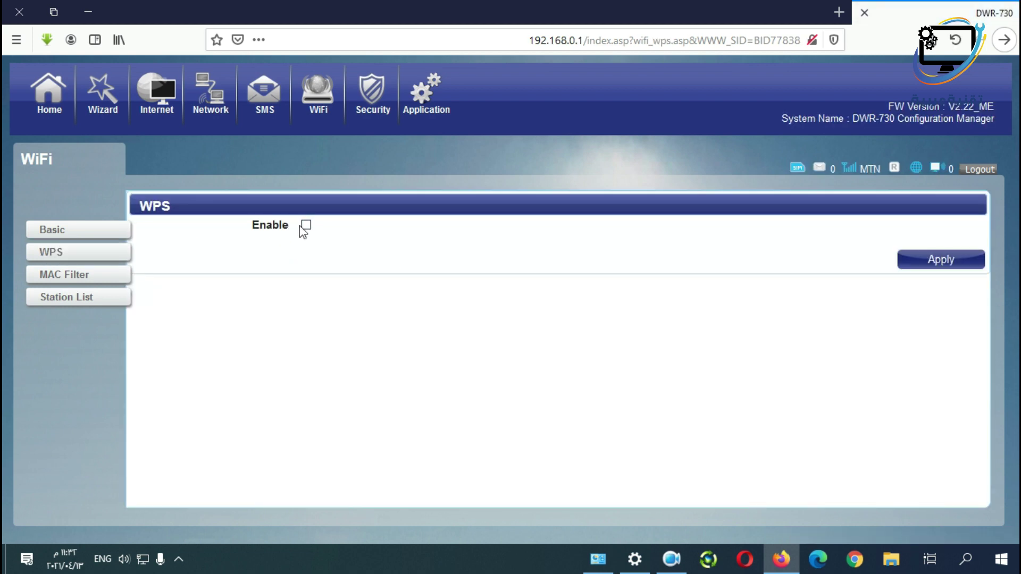
pyautogui.click(942, 259)
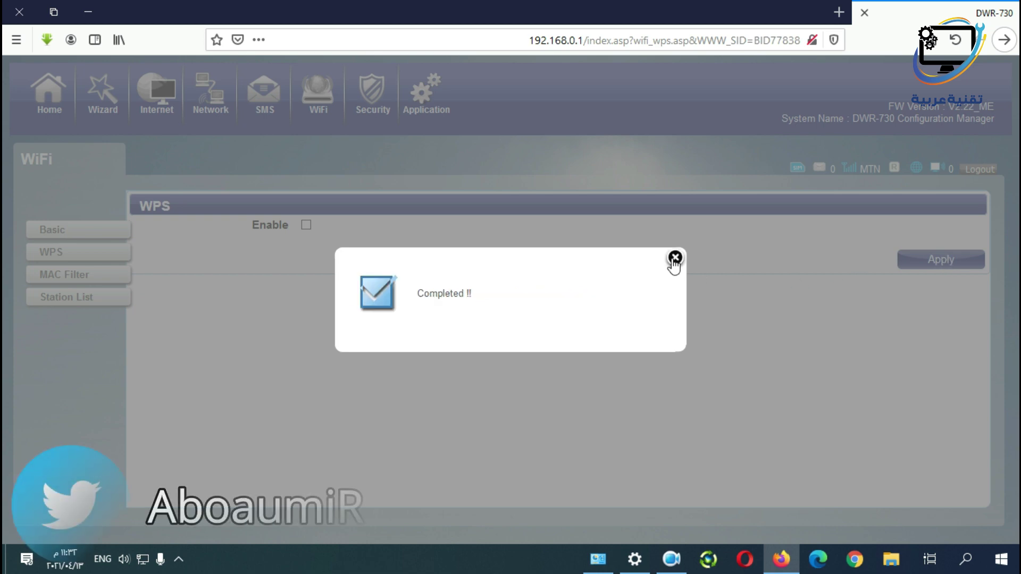
pyautogui.click(675, 258)
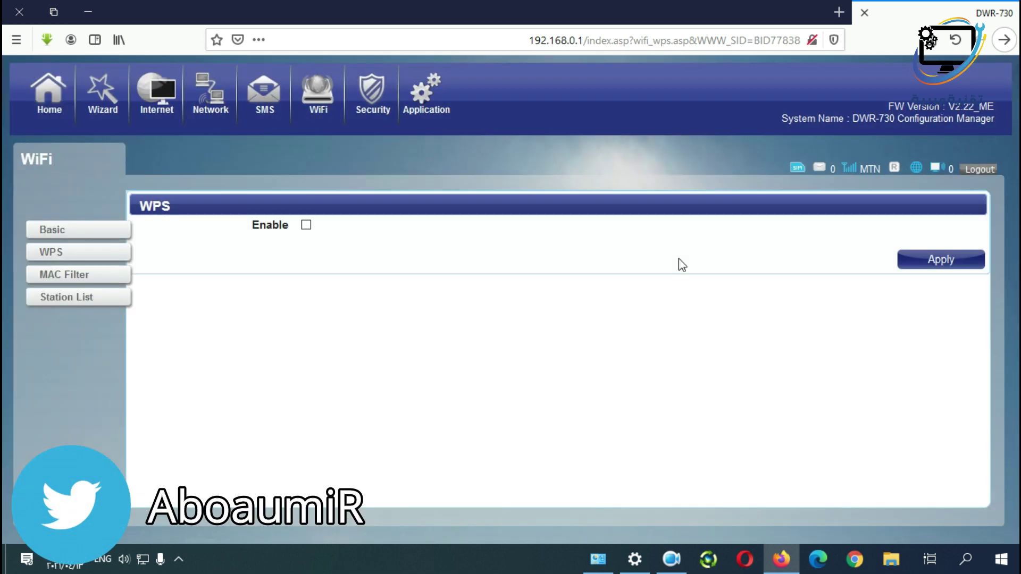
pyautogui.click(48, 282)
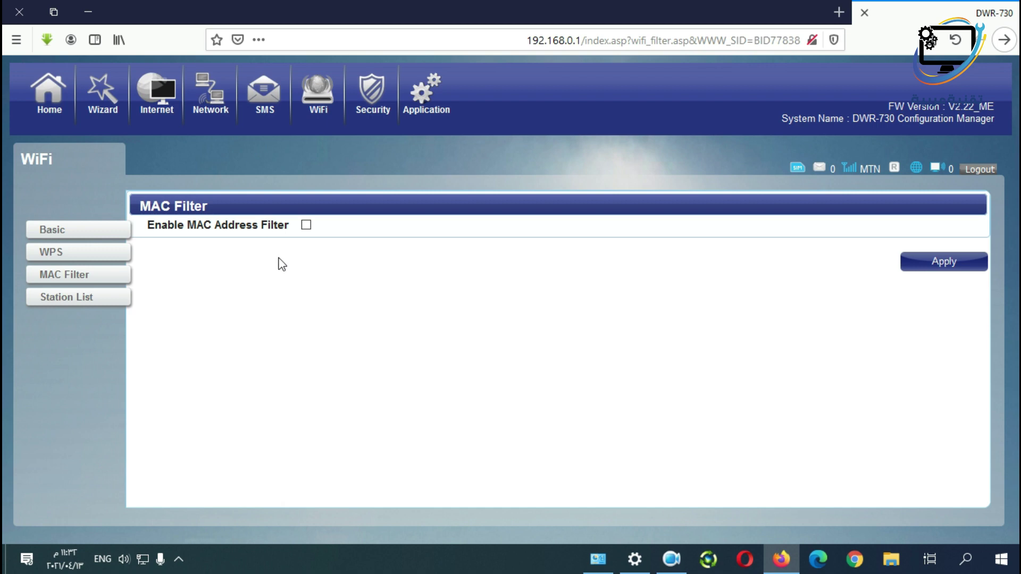
# Temporarily enable MAC filtering to view its modes (Deny listed stations), then switch it back off.
pyautogui.click(306, 225)
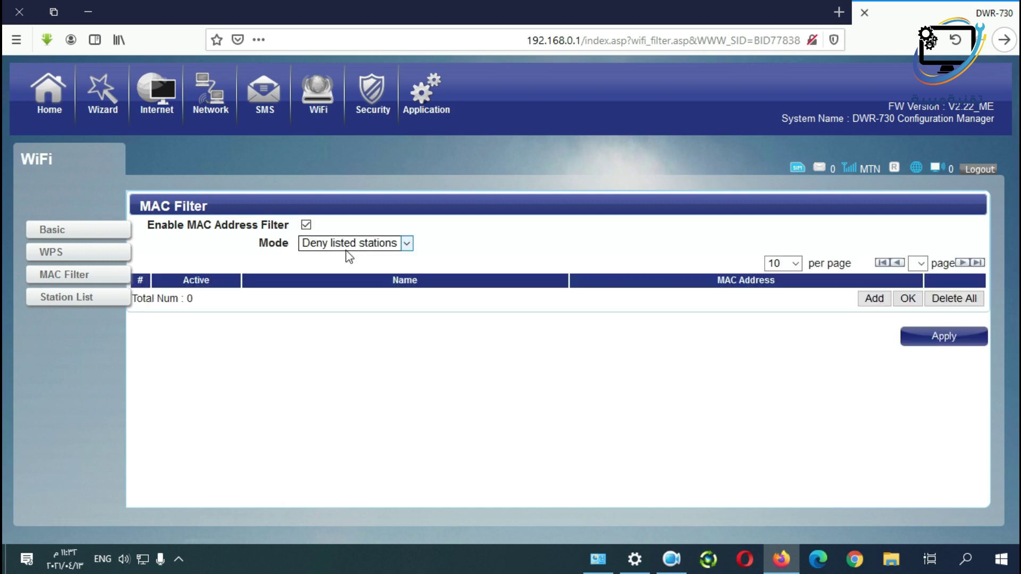
pyautogui.click(404, 244)
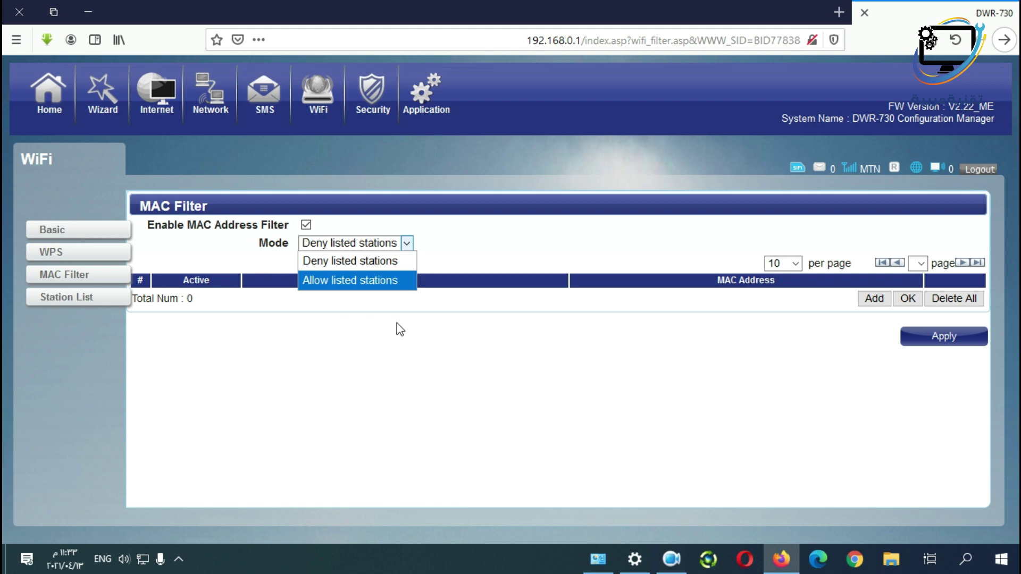
pyautogui.click(397, 340)
pyautogui.click(307, 225)
# From the Security firewall, go to Application and view Configuration and Reset to Default before Firmware Upgrade.
pyautogui.click(373, 95)
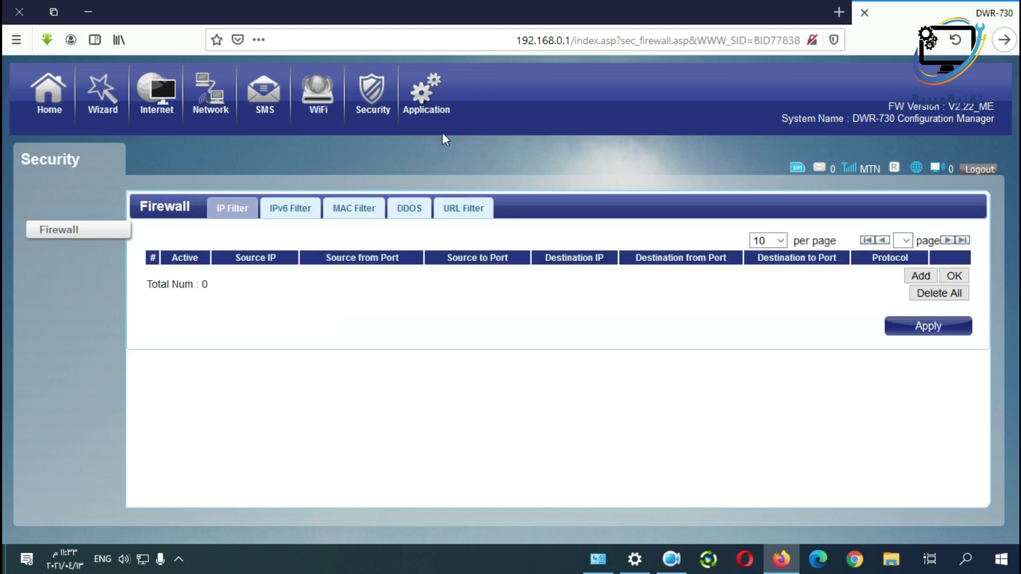
pyautogui.click(426, 112)
pyautogui.click(71, 252)
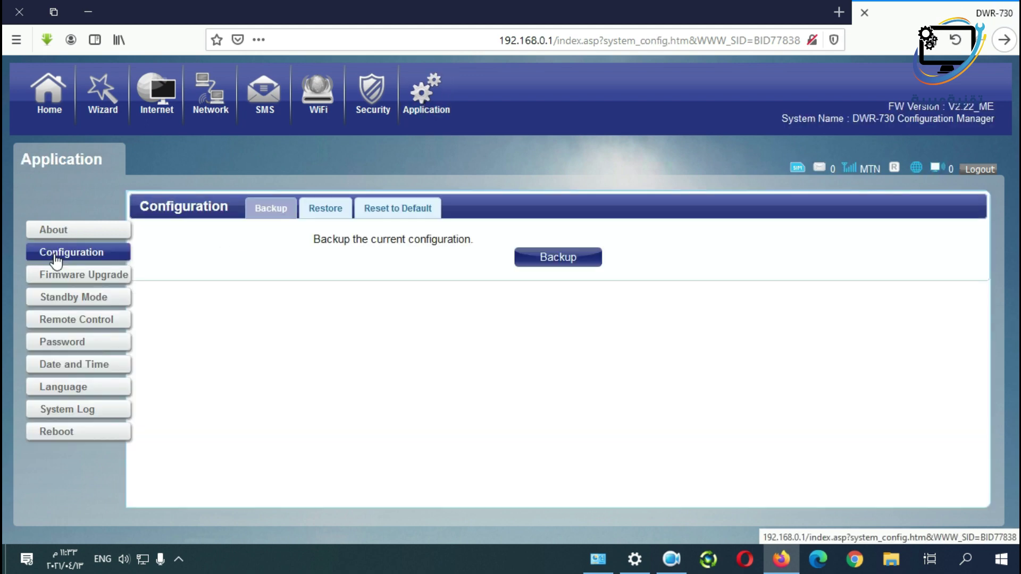
pyautogui.click(391, 214)
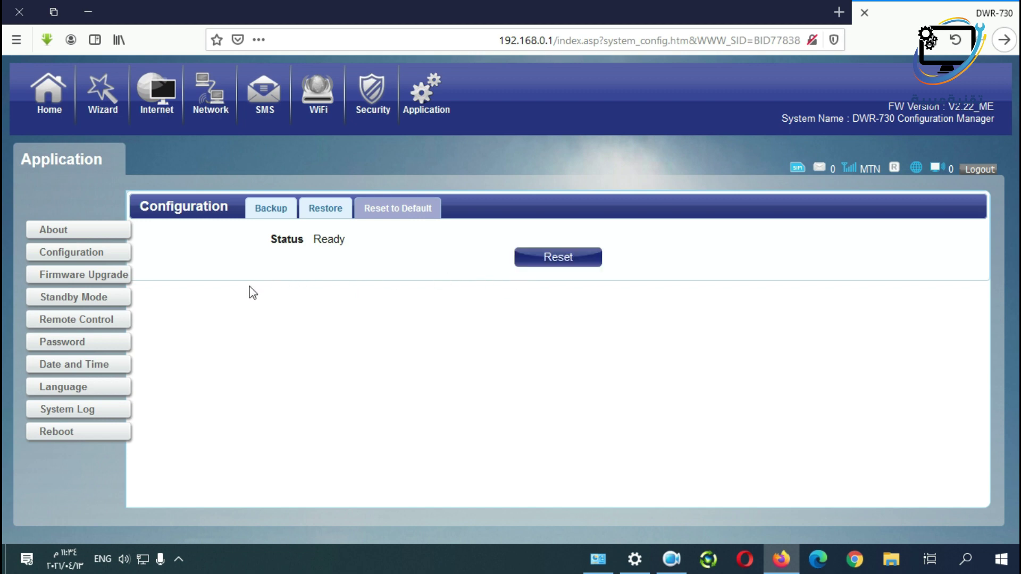
pyautogui.click(86, 281)
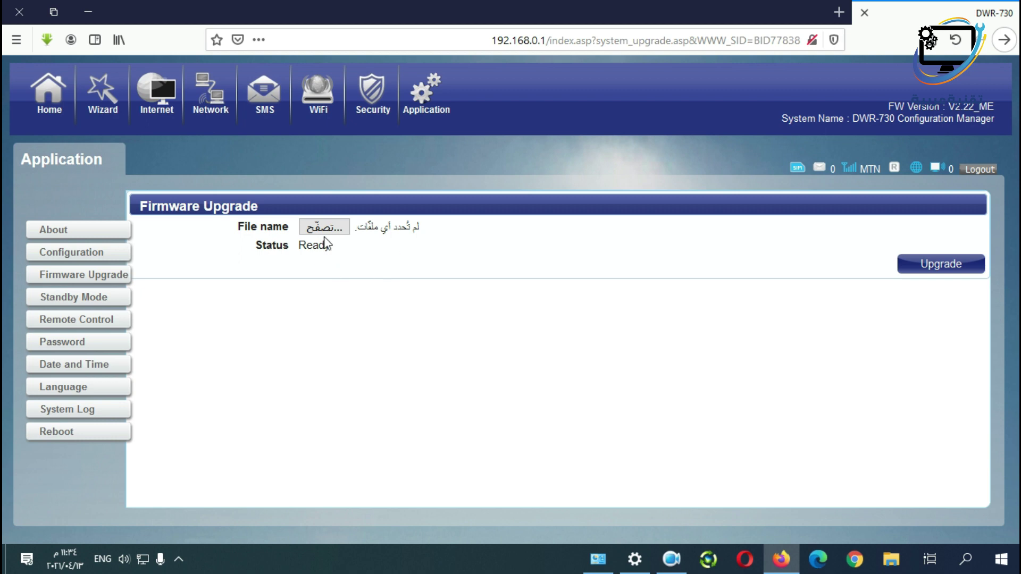
# Review Standby Mode, then open the admin Password page and focus the old and new password fields.
pyautogui.click(115, 302)
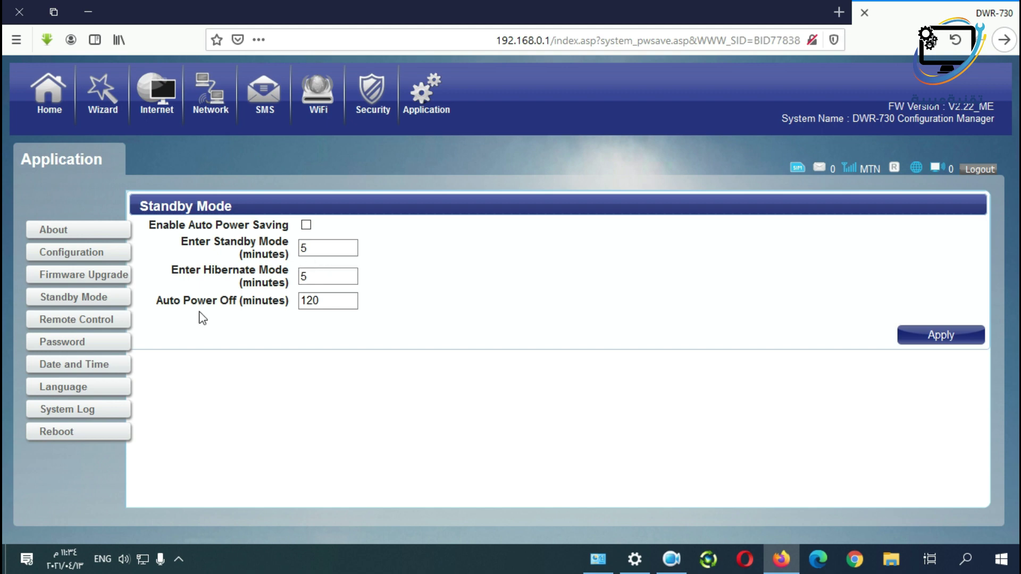
pyautogui.click(77, 347)
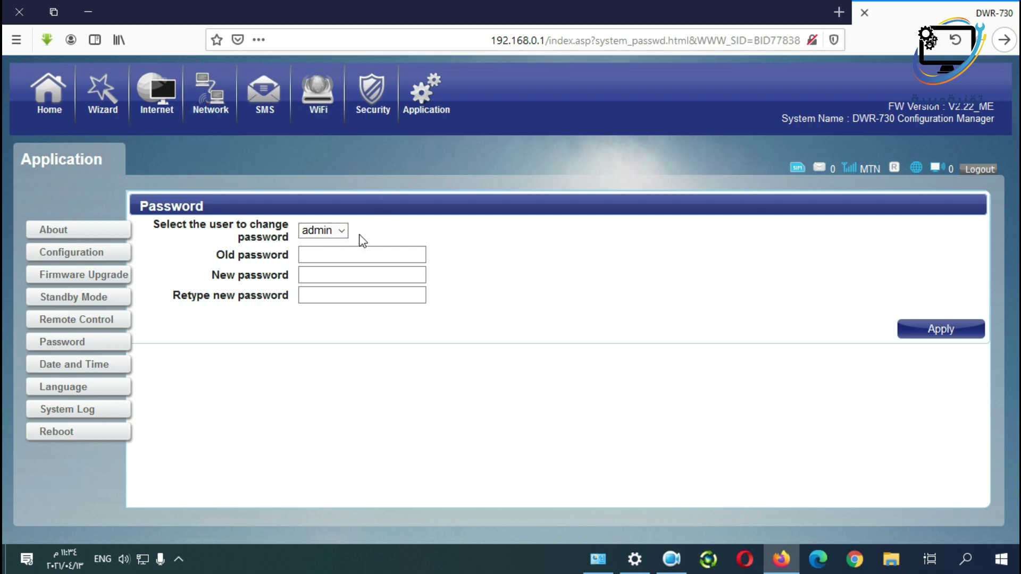
pyautogui.click(331, 254)
pyautogui.click(311, 273)
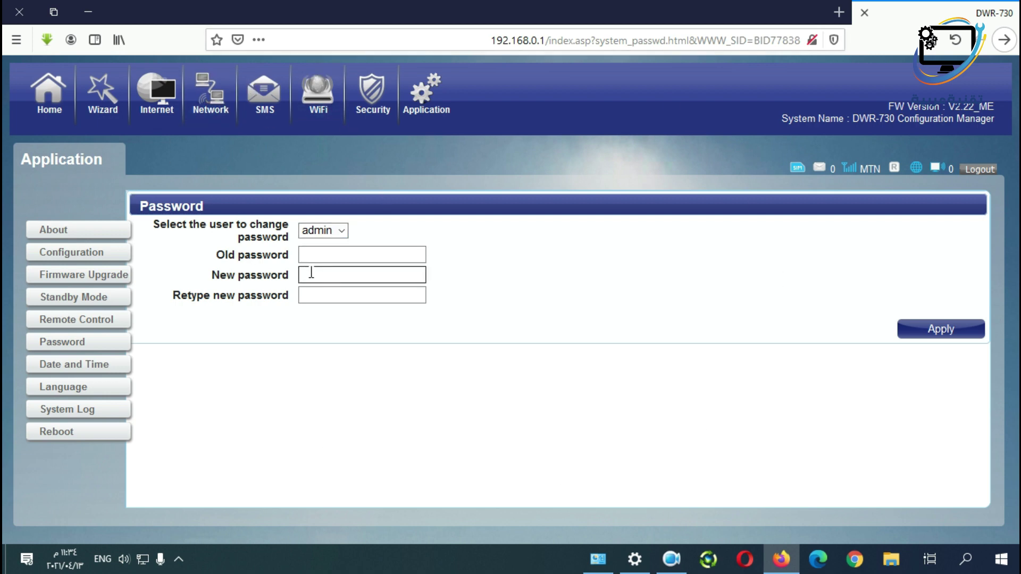